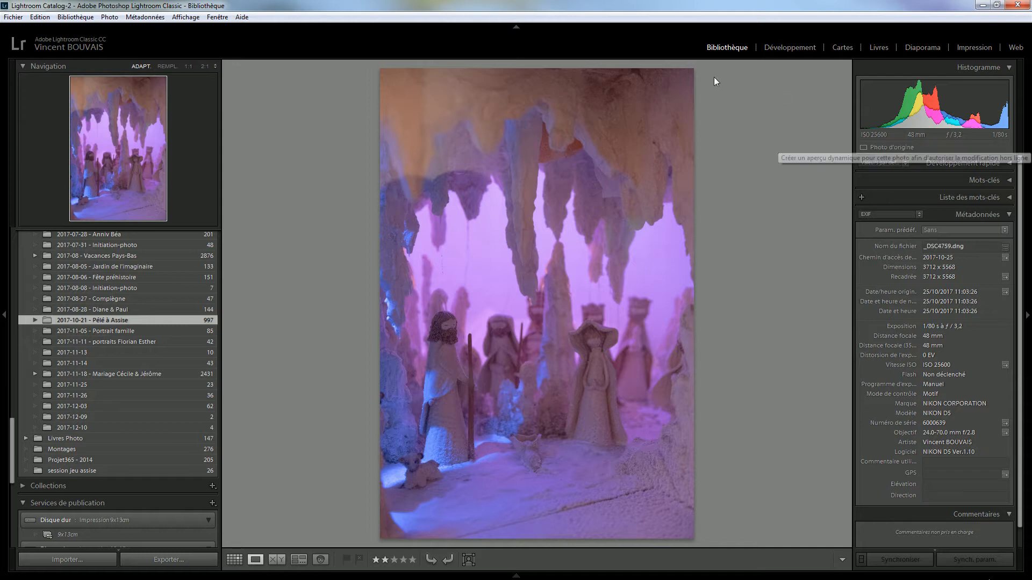
Switch the selected Nativity cave photo into the Develop (Développement) module
{"action": "left_click", "coordinate": [788, 48]}
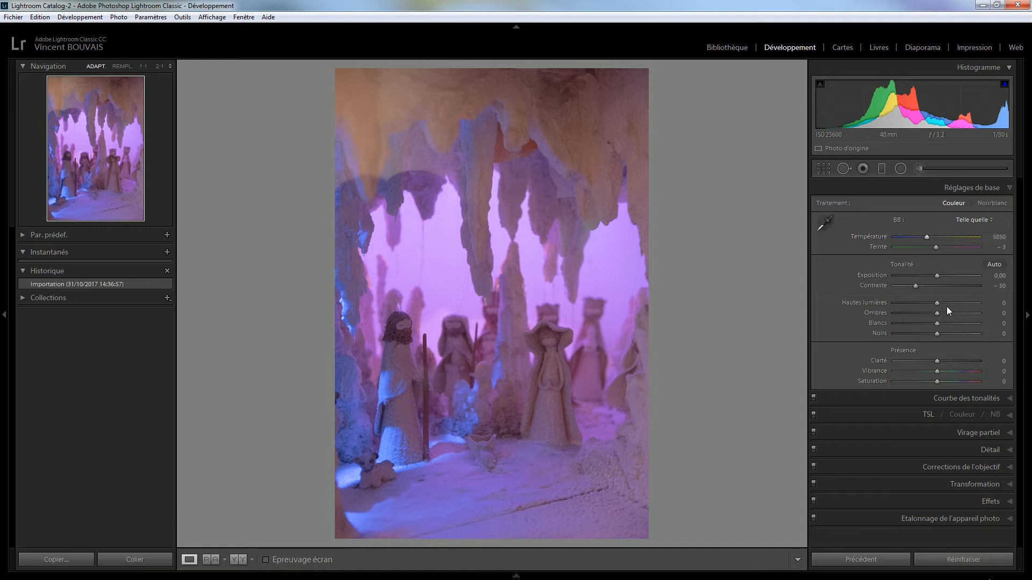
{"action": "left_click", "coordinate": [967, 483]}
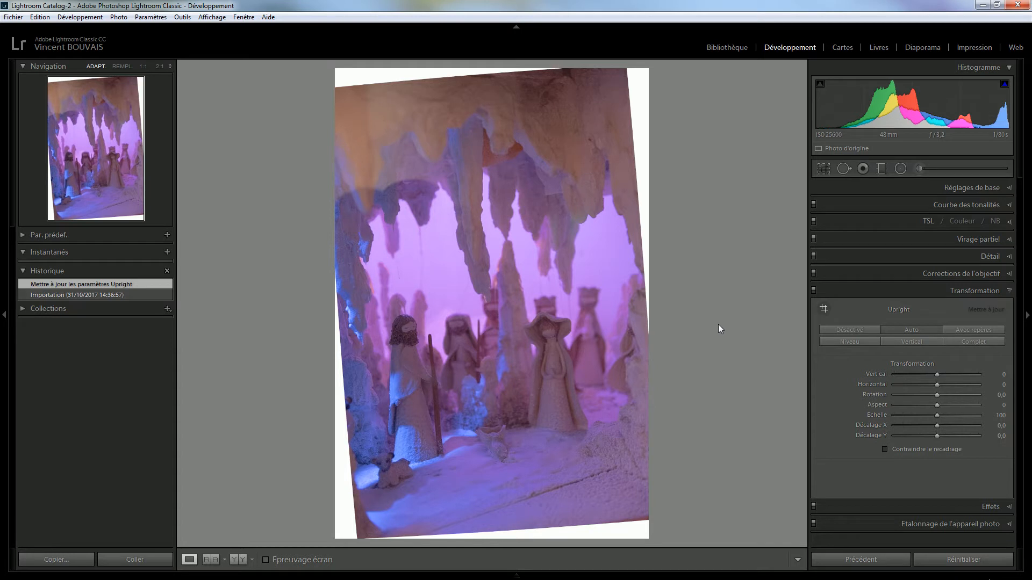
{"action": "left_click", "coordinate": [845, 330]}
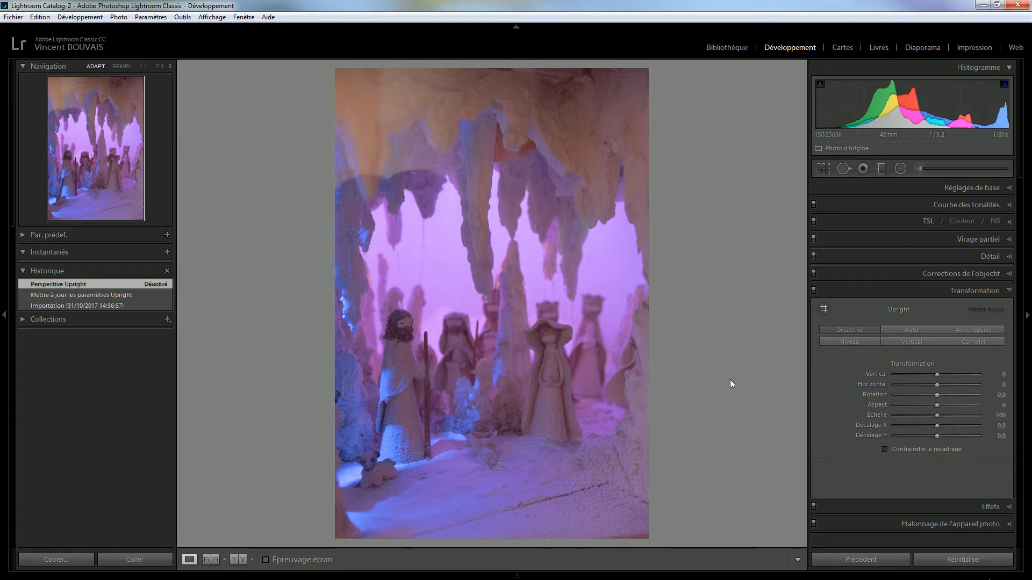
{"action": "left_click", "coordinate": [956, 188]}
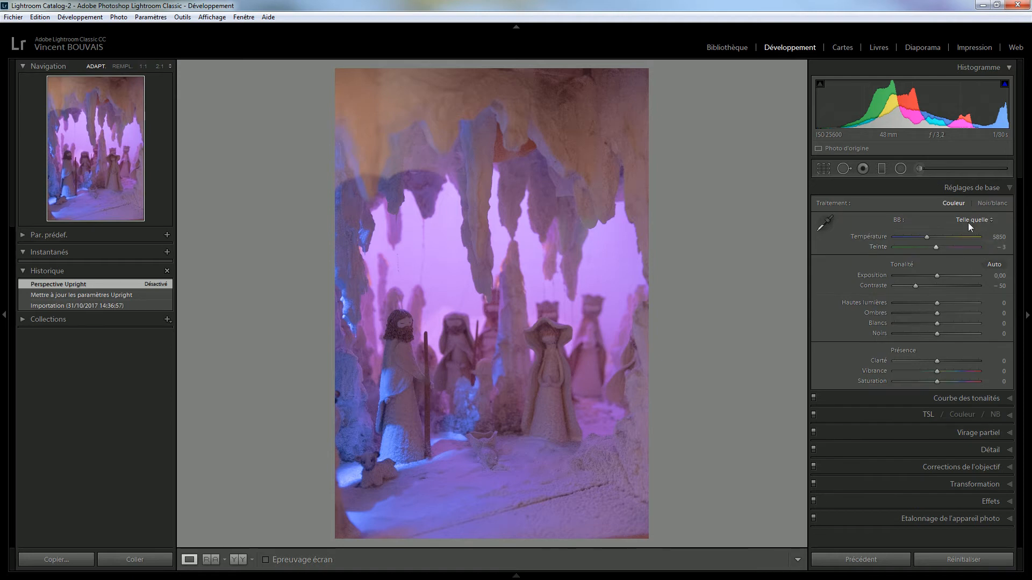
Raise the white balance Temperature to 8244 to warm the cave photo
{"action": "left_click", "coordinate": [968, 221]}
{"action": "left_click", "coordinate": [969, 218]}
{"action": "left_click", "coordinate": [926, 237]}
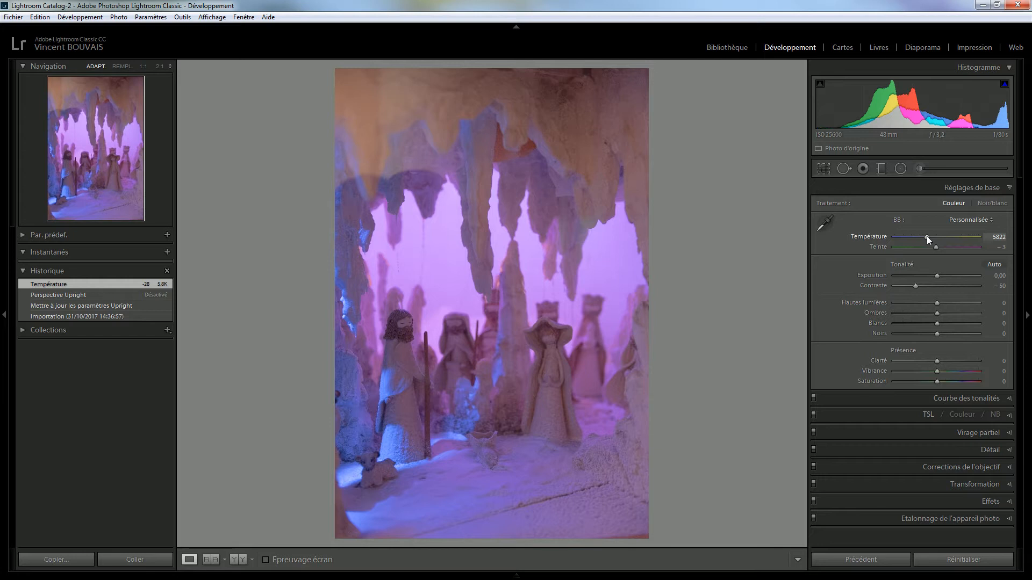
{"action": "key", "text": "Up"}
{"action": "key", "text": "Up"}
{"action": "key", "text": "Up"}
{"action": "key", "text": "Up"}
{"action": "key", "text": "Up"}
{"action": "key", "text": "Up"}
{"action": "key", "text": "Up"}
{"action": "key", "text": "Up"}
{"action": "key", "text": "Up"}
{"action": "key", "text": "Up"}
{"action": "key", "text": "Up"}
{"action": "key", "text": "Up"}
{"action": "key", "text": "Up"}
{"action": "key", "text": "Up"}
{"action": "key", "text": "Up"}
{"action": "key", "text": "Up"}
{"action": "key", "text": "Up"}
{"action": "key", "text": "Up"}
{"action": "key", "text": "Up"}
{"action": "key", "text": "Up"}
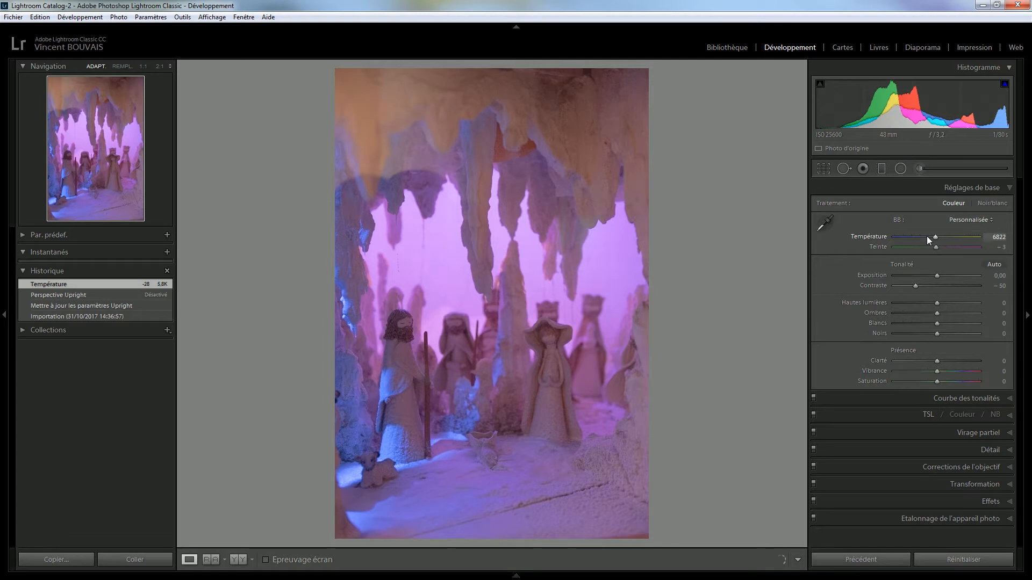
{"action": "key", "text": "Up"}
{"action": "key", "text": "Up"}
{"action": "key", "text": "Up"}
{"action": "key", "text": "Up"}
{"action": "key", "text": "Up"}
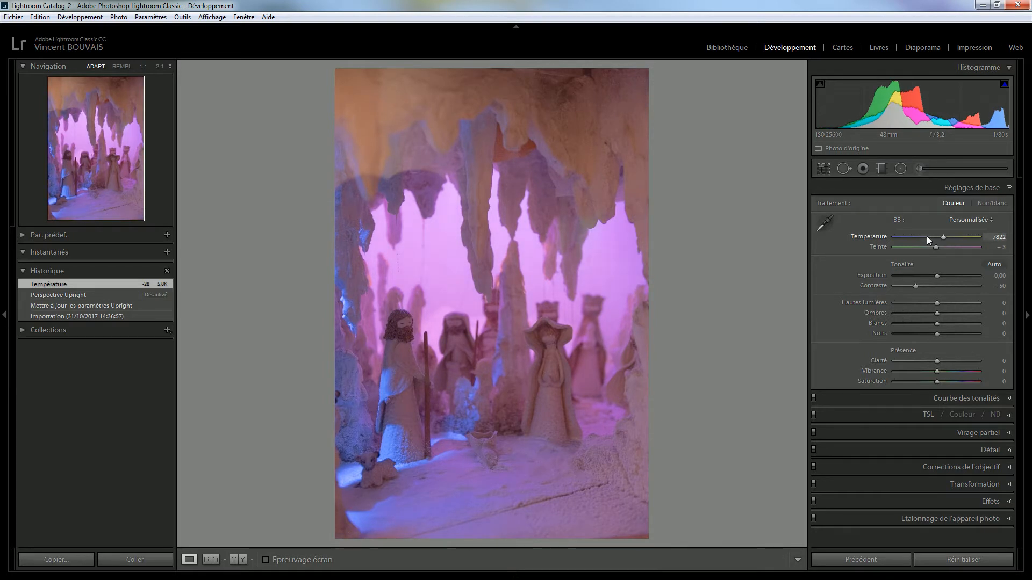
{"action": "key", "text": "Up"}
{"action": "key", "text": "Up"}
{"action": "key", "text": "Up"}
{"action": "key", "text": "Up"}
{"action": "key", "text": "Up"}
{"action": "key", "text": "Up"}
{"action": "key", "text": "Up"}
{"action": "key", "text": "Up"}
{"action": "key", "text": "Up"}
{"action": "key", "text": "Up"}
{"action": "key", "text": "Up"}
{"action": "key", "text": "Up"}
{"action": "key", "text": "Up"}
{"action": "key", "text": "Up"}
{"action": "key", "text": "Up"}
{"action": "key", "text": "Up"}
{"action": "key", "text": "Up"}
{"action": "key", "text": "Up"}
{"action": "key", "text": "Up"}
{"action": "key", "text": "Up"}
{"action": "key", "text": "Up"}
{"action": "key", "text": "Up"}
{"action": "key", "text": "Up"}
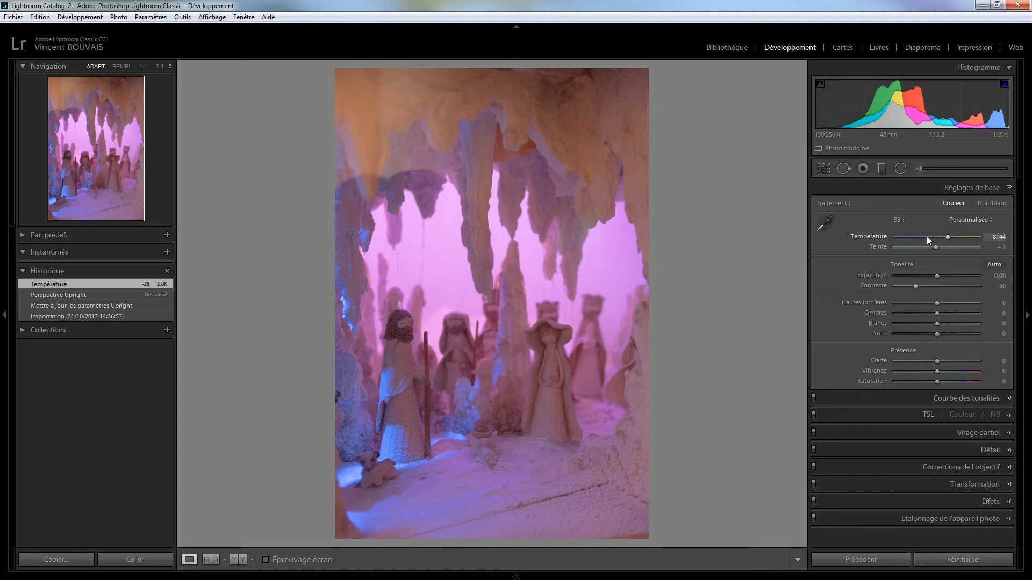
{"action": "key", "text": "Down"}
{"action": "key", "text": "Down"}
{"action": "key", "text": "Down"}
{"action": "key", "text": "Down"}
{"action": "key", "text": "Down"}
{"action": "key", "text": "Down"}
{"action": "key", "text": "Down"}
{"action": "key", "text": "Down"}
{"action": "key", "text": "Down"}
{"action": "key", "text": "Down"}
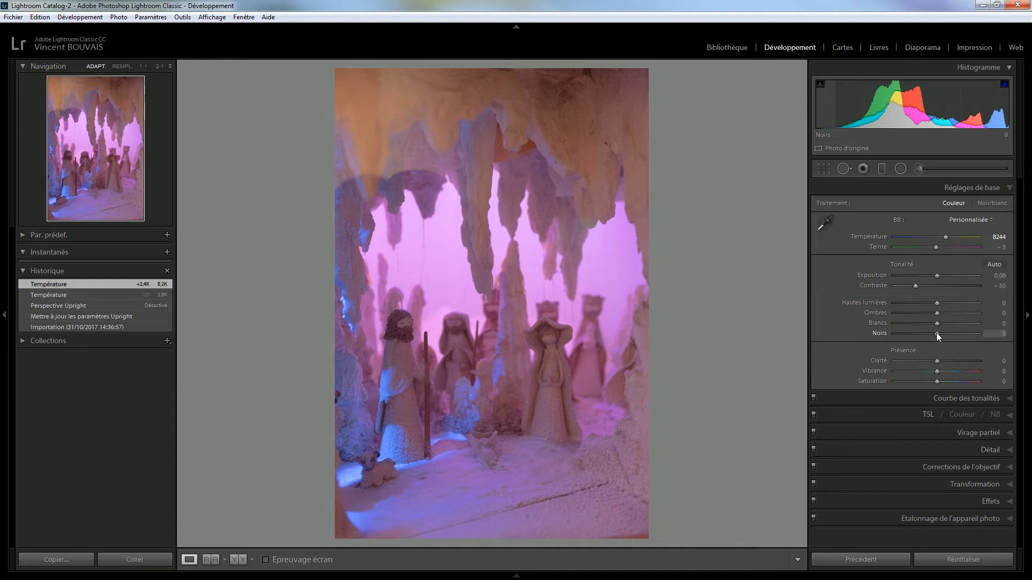
Darken the Blacks (Noirs) slider to −58
{"action": "key", "text": "Up"}
{"action": "key", "text": "Down"}
{"action": "key", "text": "Down"}
{"action": "key", "text": "Down"}
{"action": "key", "text": "Down"}
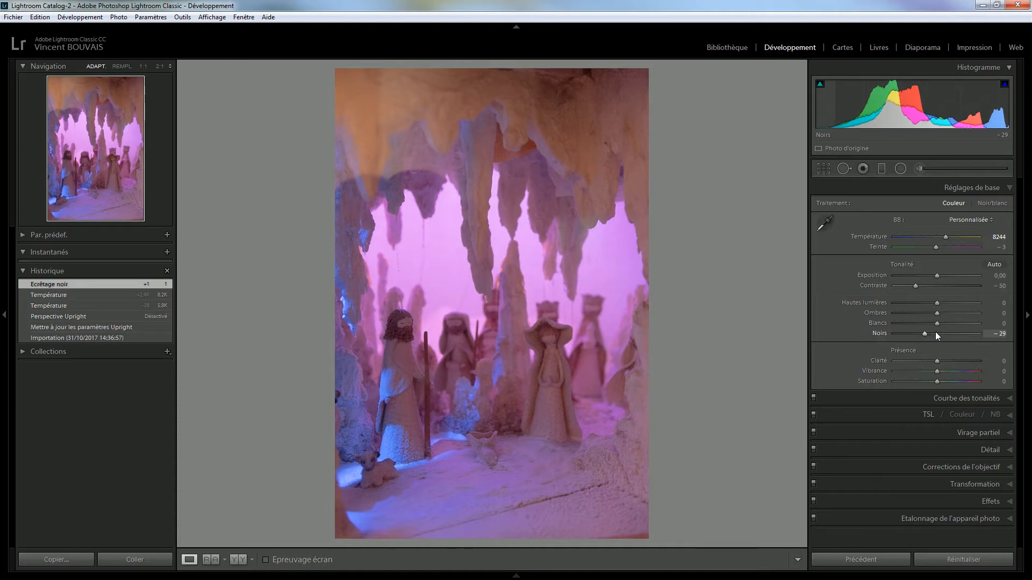
{"action": "key", "text": "shift"}
{"action": "left_click_drag", "start_coordinate": [925, 334], "coordinate": [802, 339]}
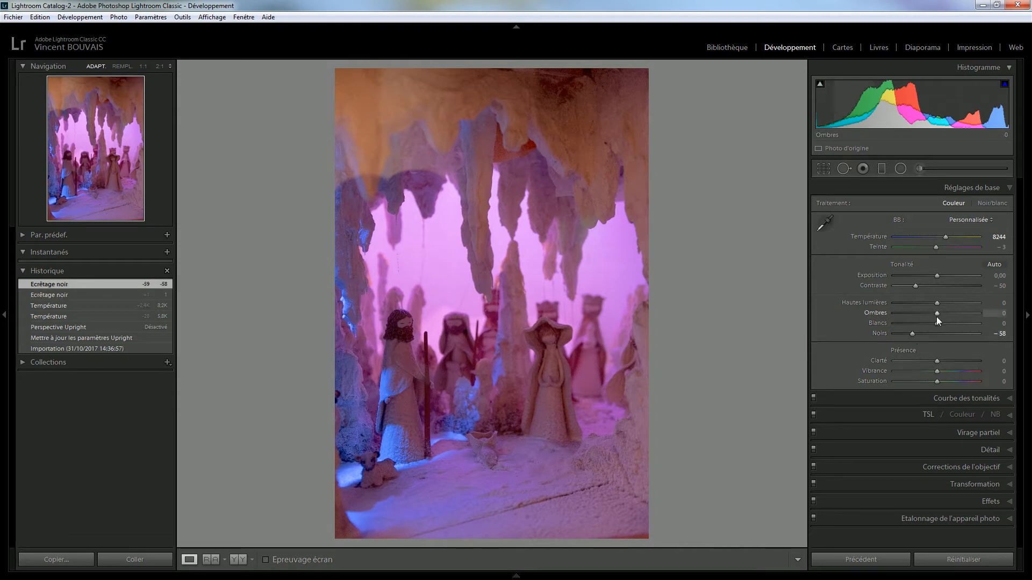
Lift Shadows to +60, Whites to +50, and set Contrast to −30
{"action": "left_click_drag", "start_coordinate": [938, 313], "coordinate": [964, 317]}
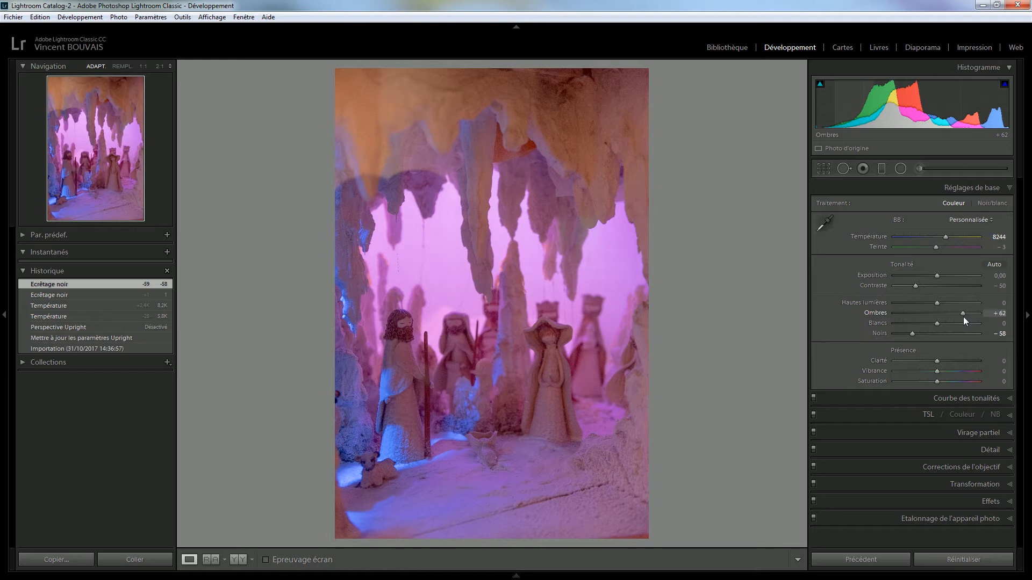
{"action": "key", "text": "shift"}
{"action": "left_click_drag", "start_coordinate": [963, 314], "coordinate": [962, 314]}
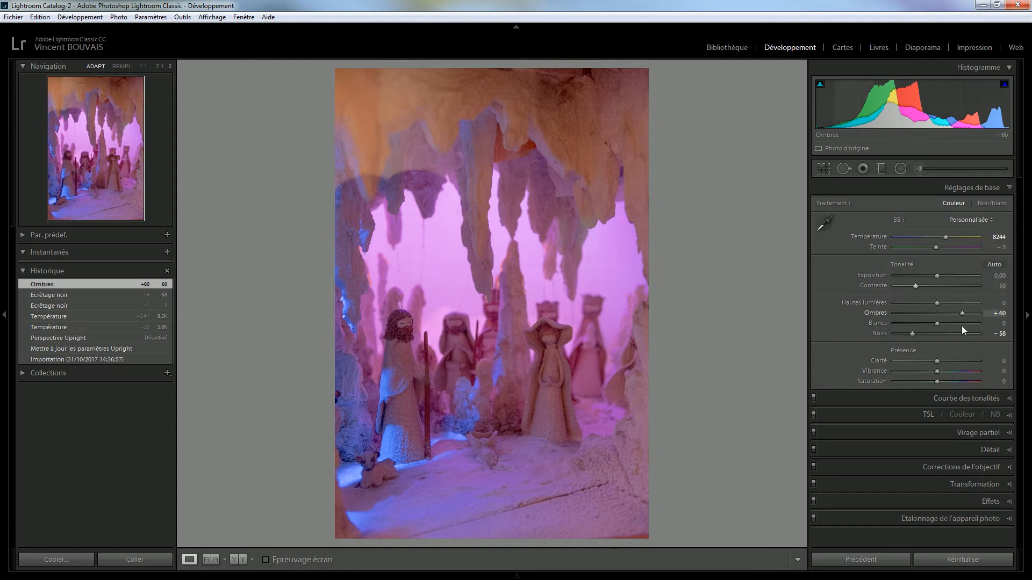
{"action": "left_click_drag", "start_coordinate": [938, 324], "coordinate": [959, 324]}
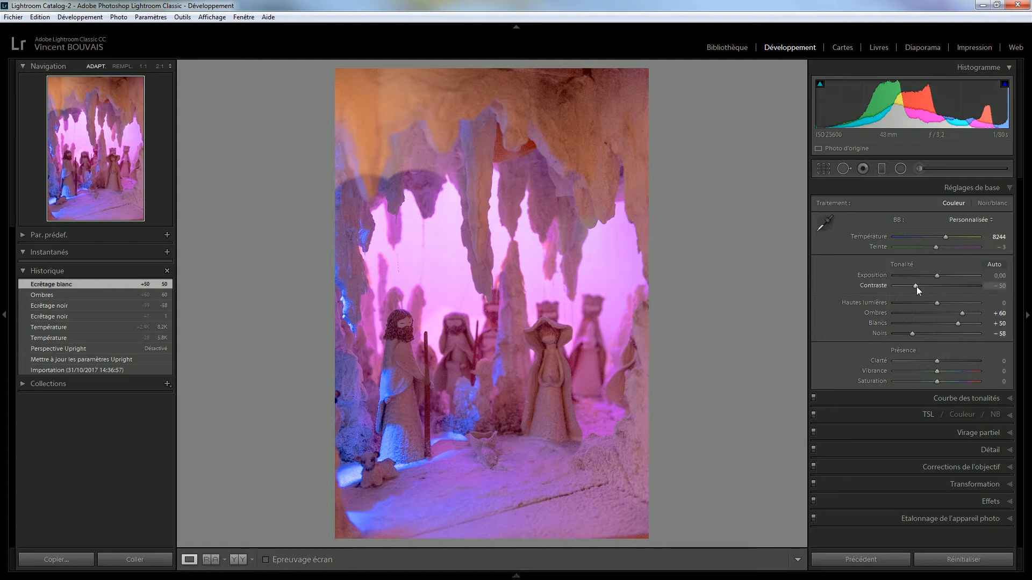
{"action": "left_click_drag", "start_coordinate": [917, 286], "coordinate": [930, 285]}
{"action": "key", "text": "shift"}
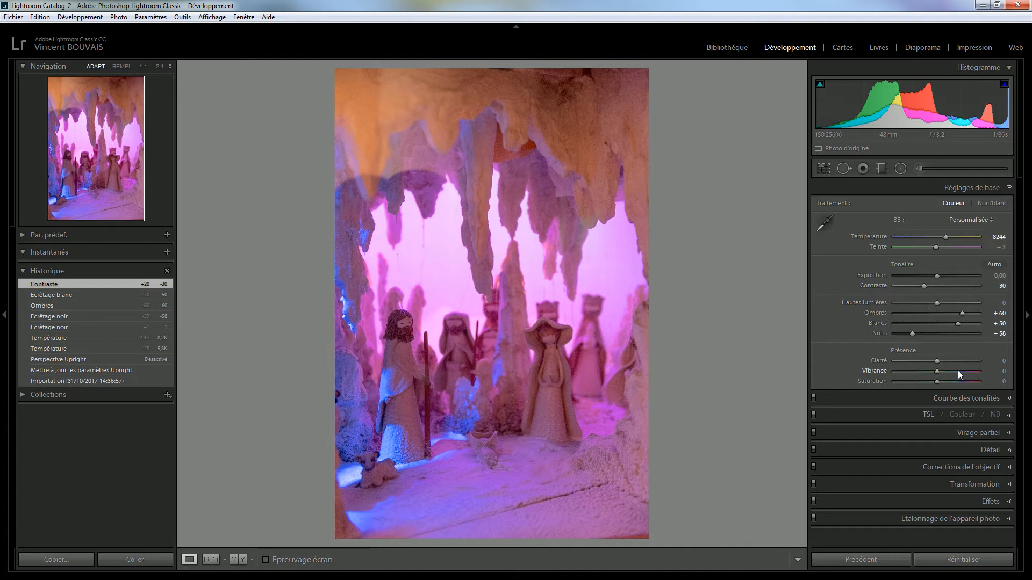
Set Clarté to +20 and Vibrance to −15, and reset Saturation to 0
{"action": "left_click_drag", "start_coordinate": [937, 362], "coordinate": [937, 362]}
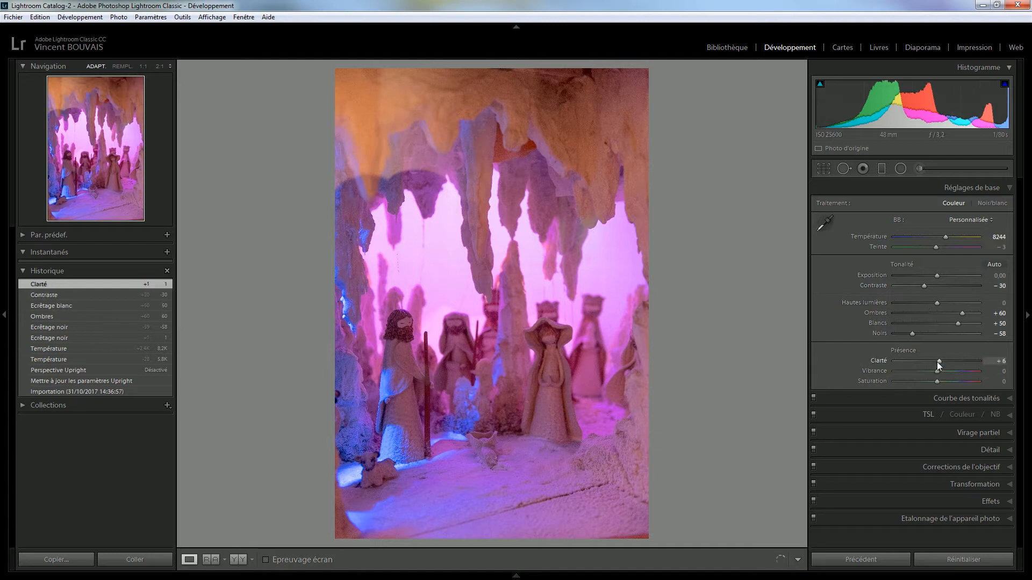
{"action": "key", "text": "Up"}
{"action": "key", "text": "Up"}
{"action": "key", "text": "Up"}
{"action": "double_click", "coordinate": [944, 361]}
{"action": "left_click", "coordinate": [945, 362]}
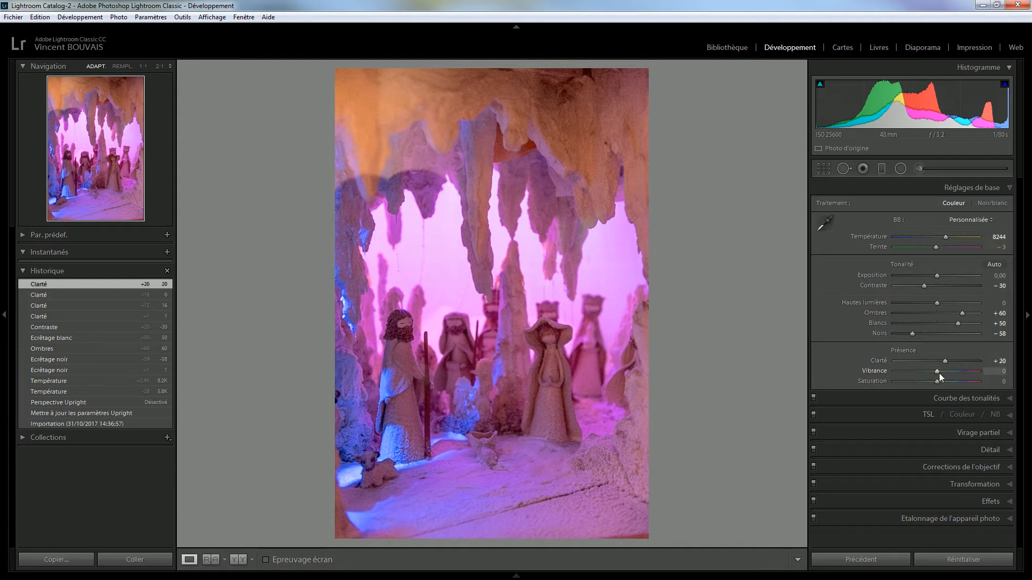
{"action": "mouse_move", "coordinate": [937, 373]}
{"action": "left_mouse_down"}
{"action": "mouse_move", "coordinate": [953, 373]}
{"action": "mouse_move", "coordinate": [953, 382]}
{"action": "mouse_move", "coordinate": [926, 382]}
{"action": "mouse_move", "coordinate": [931, 373]}
{"action": "mouse_move", "coordinate": [920, 373]}
{"action": "mouse_move", "coordinate": [930, 372]}
{"action": "left_mouse_up"}
{"action": "double_click", "coordinate": [930, 381]}
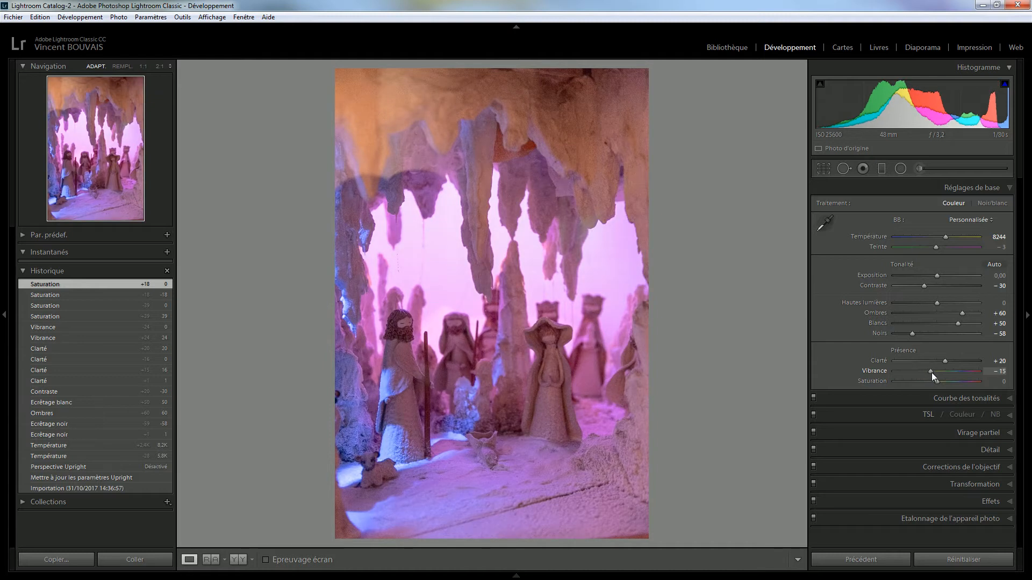
{"action": "key", "text": "shift"}
{"action": "left_click_drag", "start_coordinate": [931, 372], "coordinate": [936, 344]}
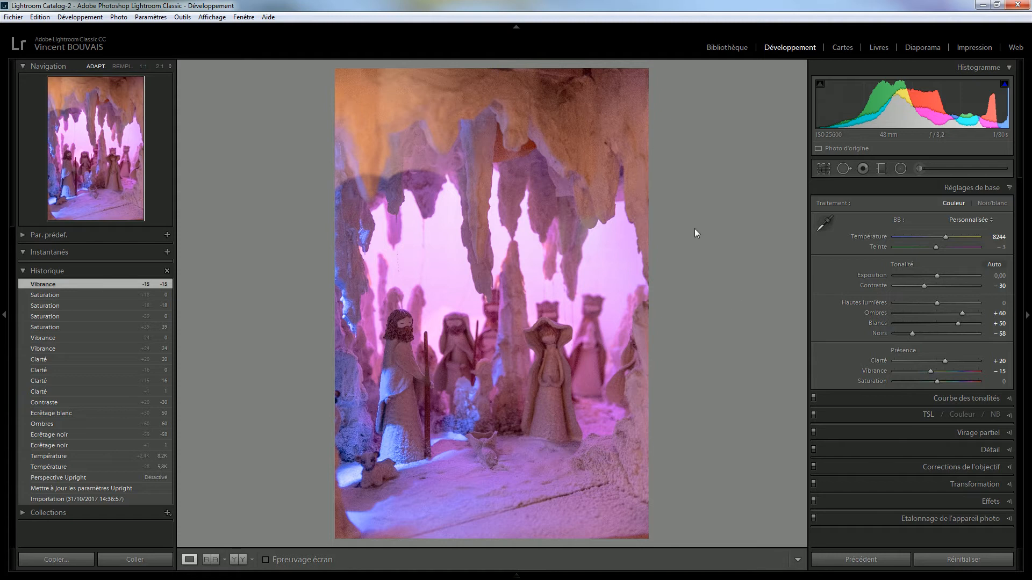
Crop to a 1 x 1 square framing the figures and stalactites, then apply it
{"action": "key", "text": "r"}
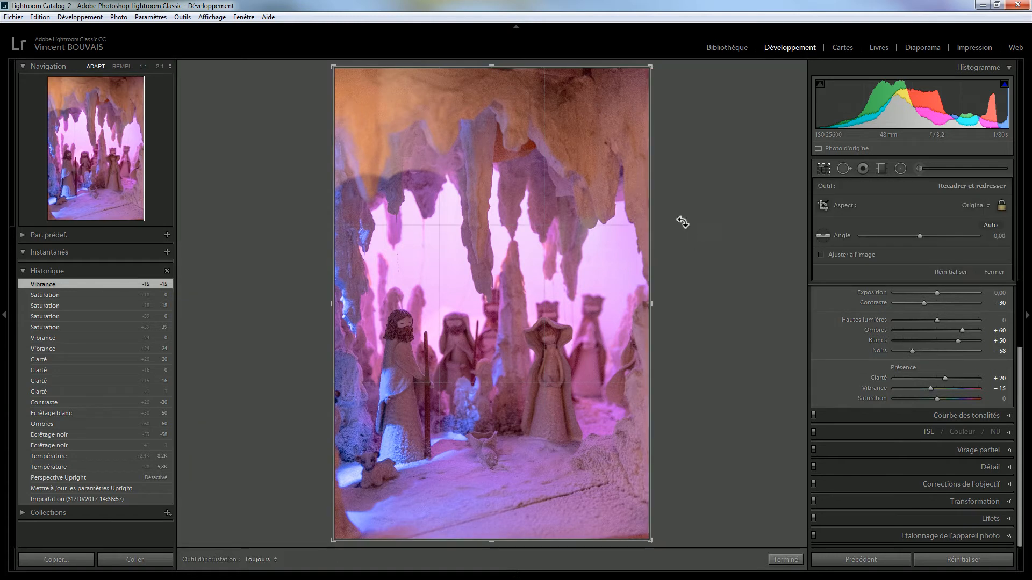
{"action": "left_click", "coordinate": [970, 206]}
{"action": "left_click", "coordinate": [860, 259]}
{"action": "left_click_drag", "start_coordinate": [617, 321], "coordinate": [609, 293]}
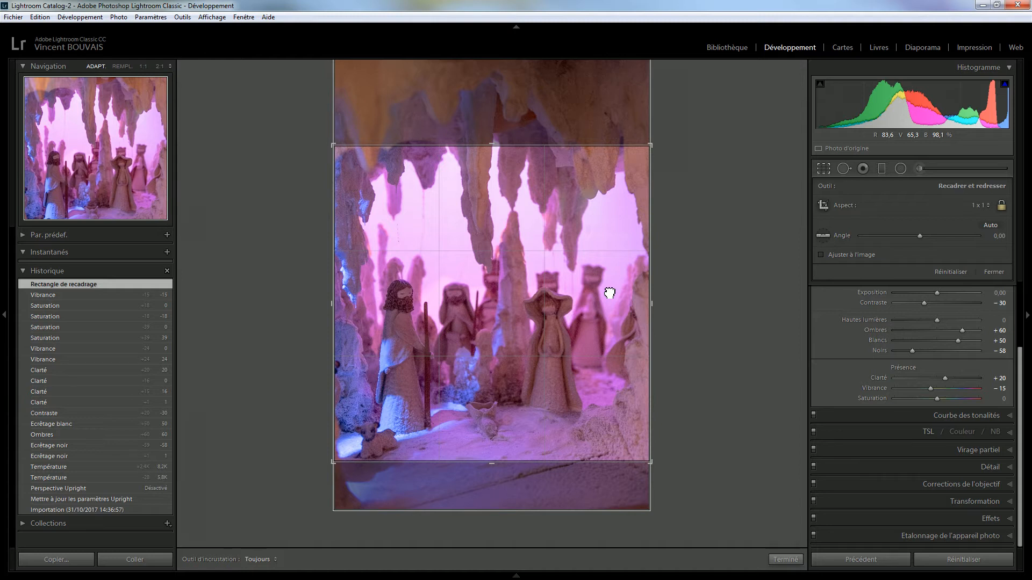
{"action": "left_click_drag", "start_coordinate": [609, 293], "coordinate": [609, 294]}
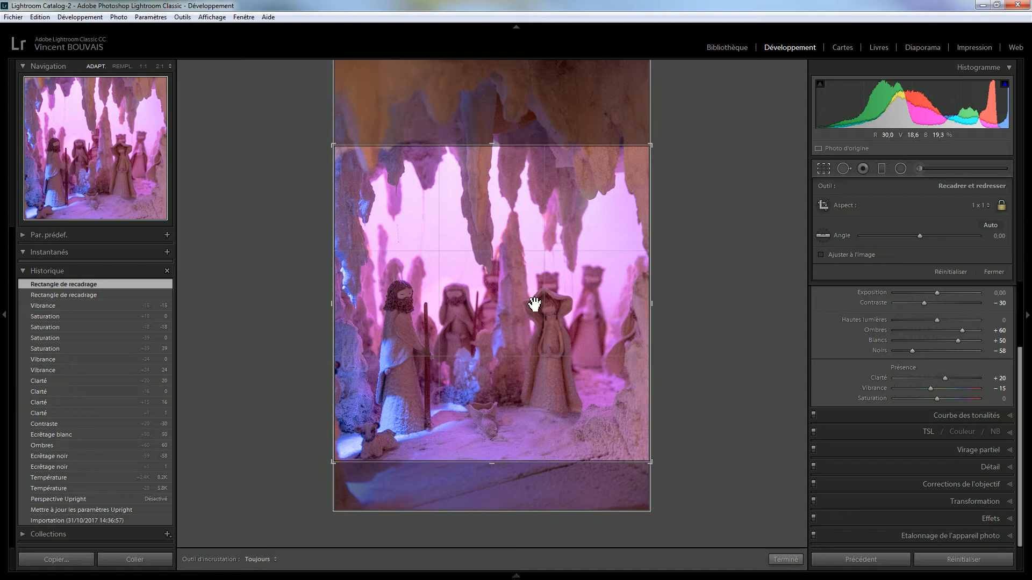
{"action": "left_click", "coordinate": [995, 272]}
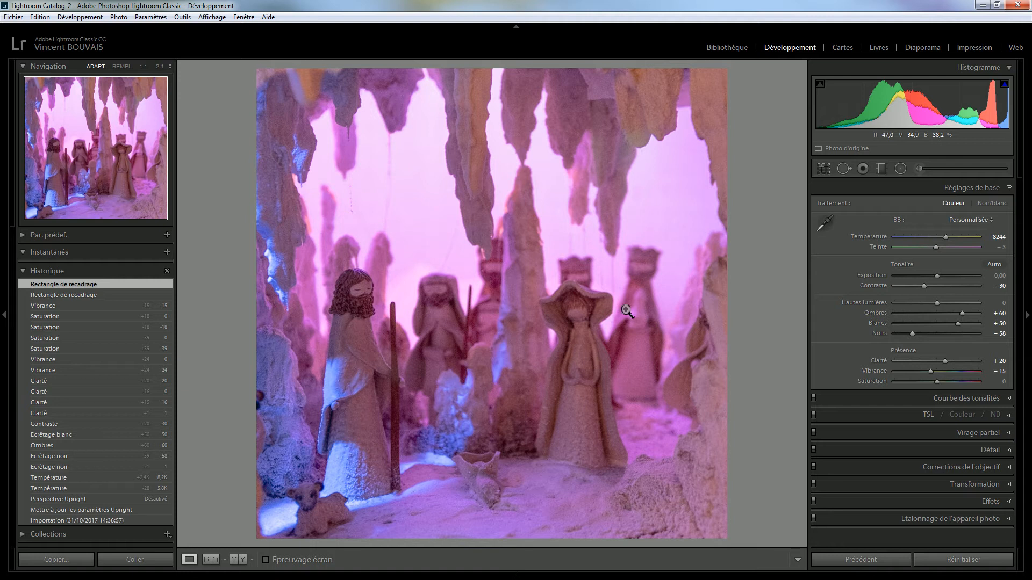
Add a Priorité de la couleur post-crop vignette with Gain −25 in Effets
{"action": "left_click", "coordinate": [989, 501]}
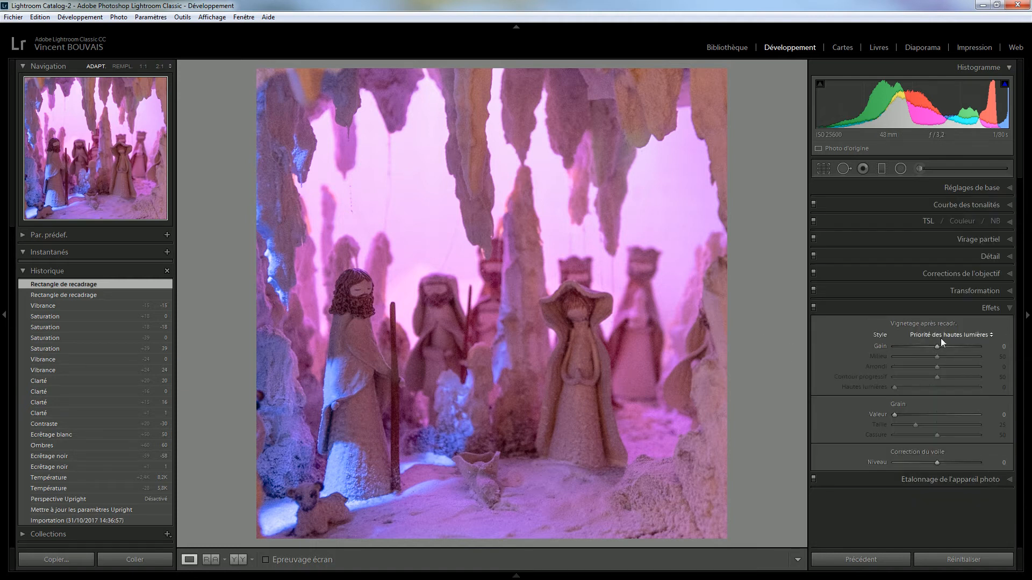
{"action": "key", "text": "Down"}
{"action": "key", "text": "Down"}
{"action": "key", "text": "Down"}
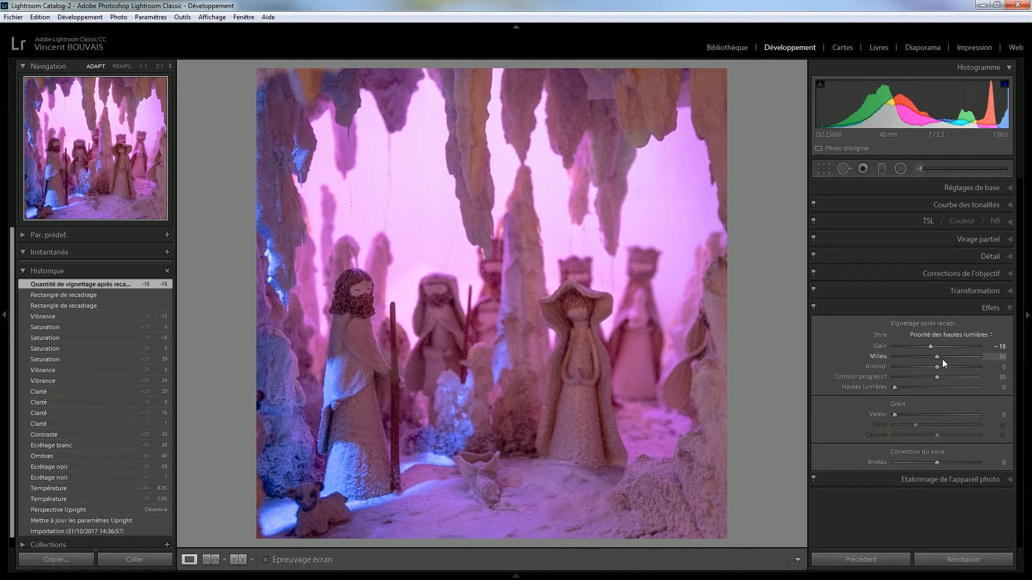
{"action": "left_click", "coordinate": [946, 337]}
{"action": "left_click", "coordinate": [945, 360]}
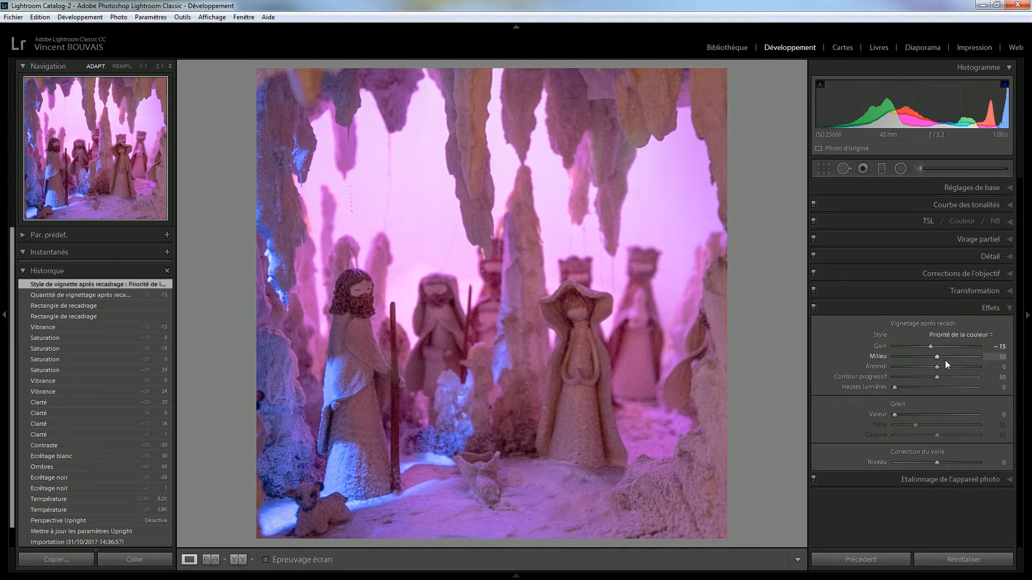
{"action": "left_click_drag", "start_coordinate": [930, 348], "coordinate": [928, 348]}
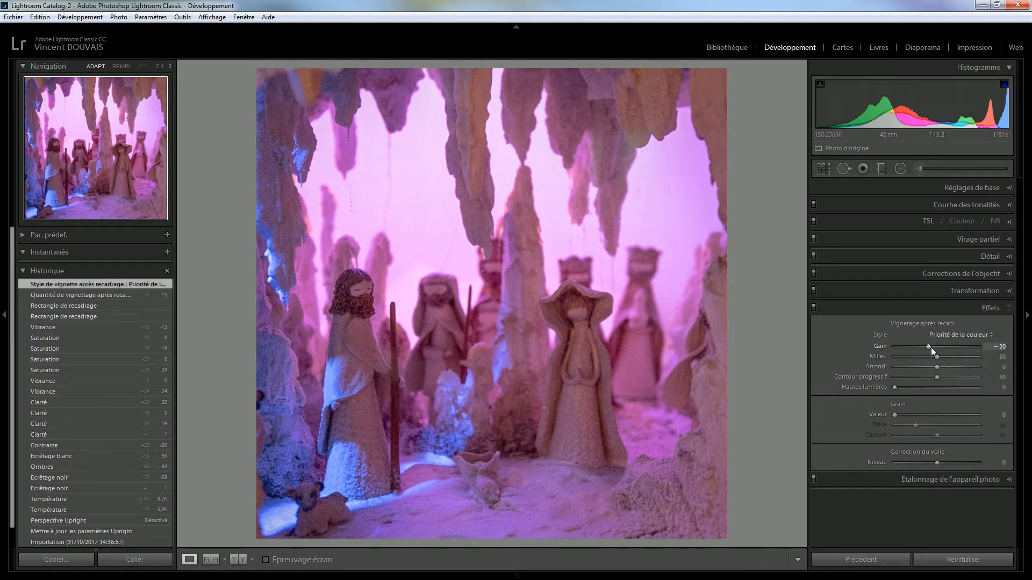
{"action": "key", "text": "Down"}
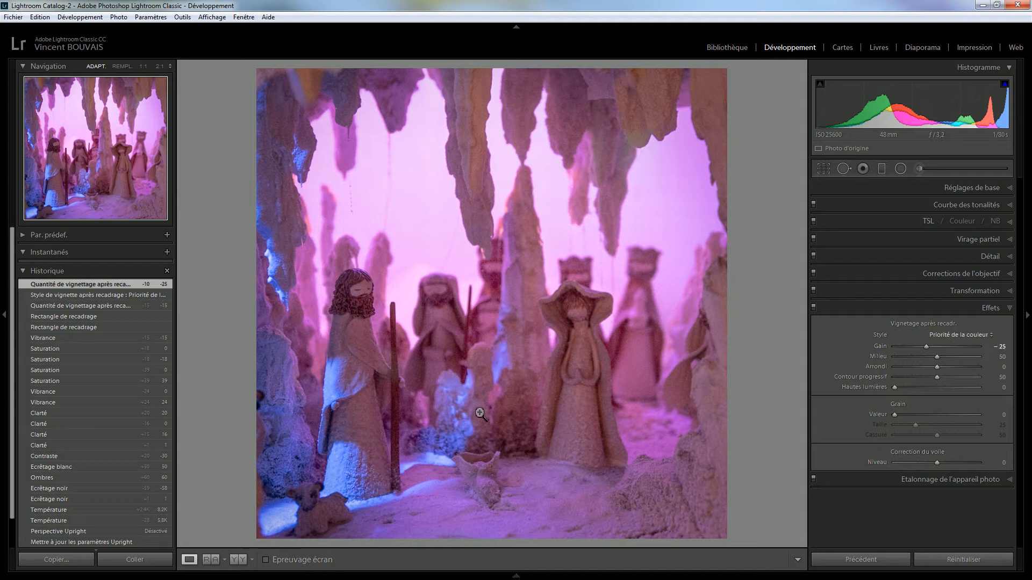
At 1:1 on the bearded figure, set luminance noise reduction to 30 and sharpening to 87
{"action": "left_click", "coordinate": [373, 347]}
{"action": "left_click_drag", "start_coordinate": [387, 340], "coordinate": [431, 382]}
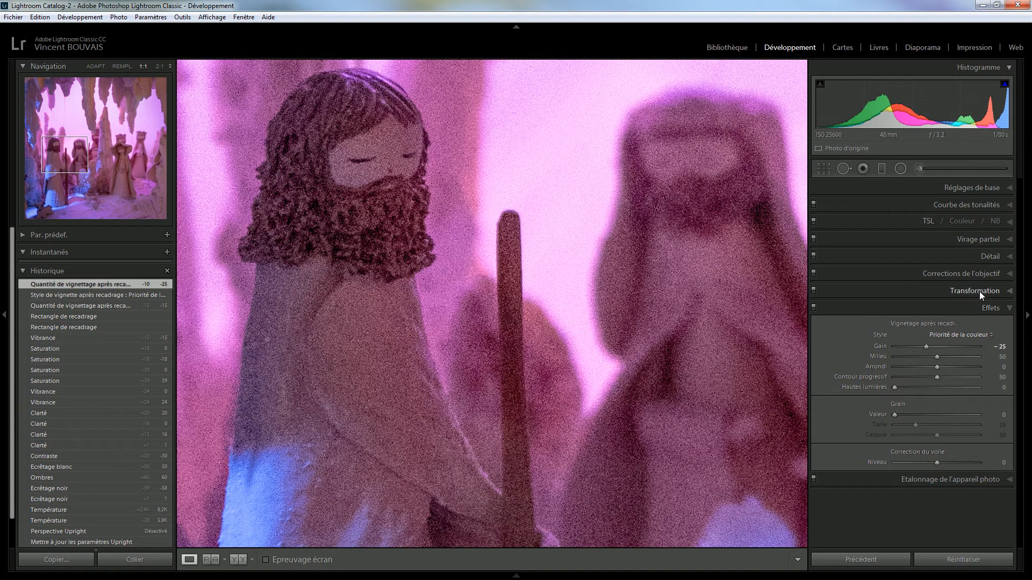
{"action": "left_click", "coordinate": [982, 254]}
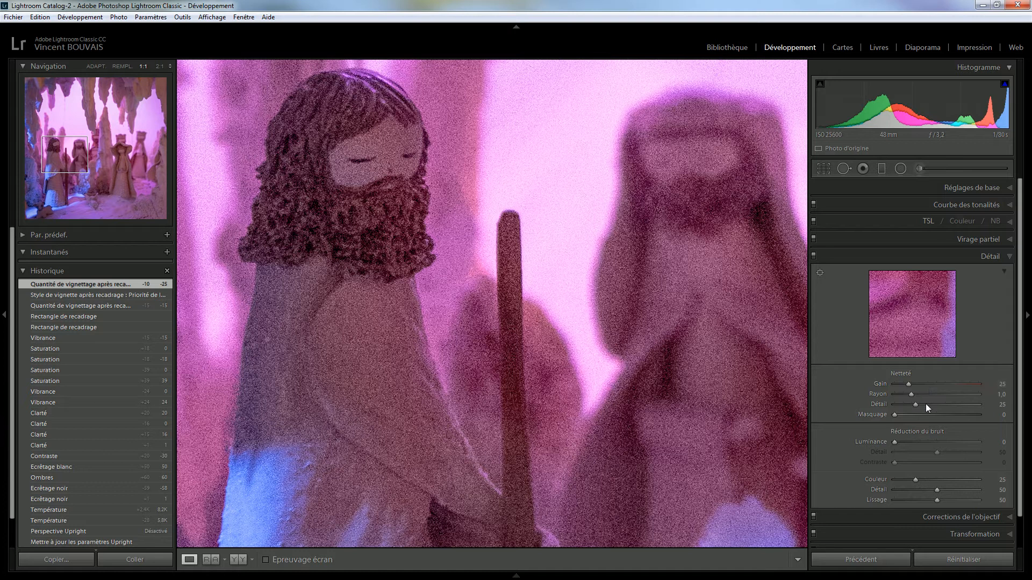
{"action": "left_click", "coordinate": [920, 442]}
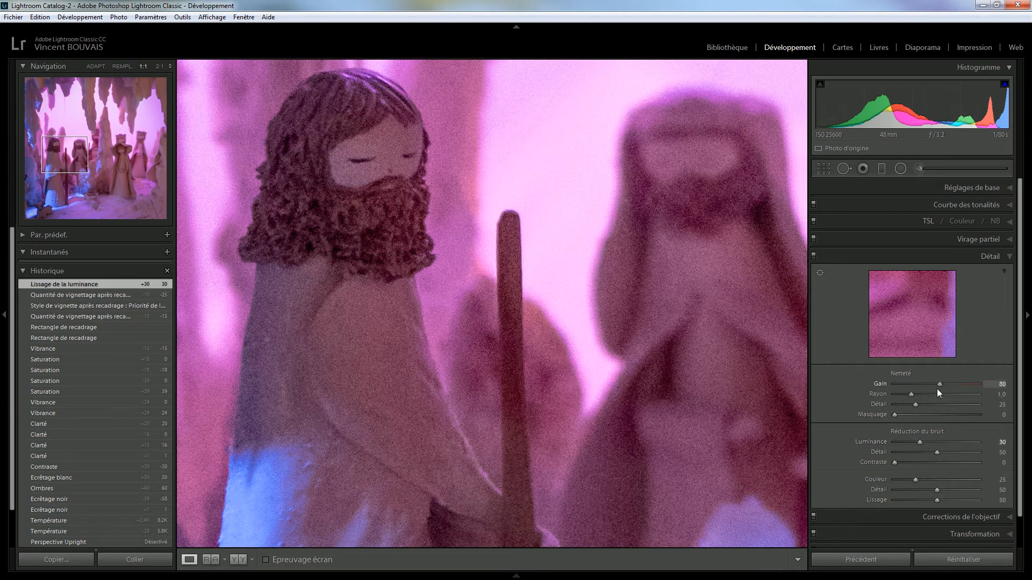
{"action": "left_click_drag", "start_coordinate": [938, 392], "coordinate": [938, 386]}
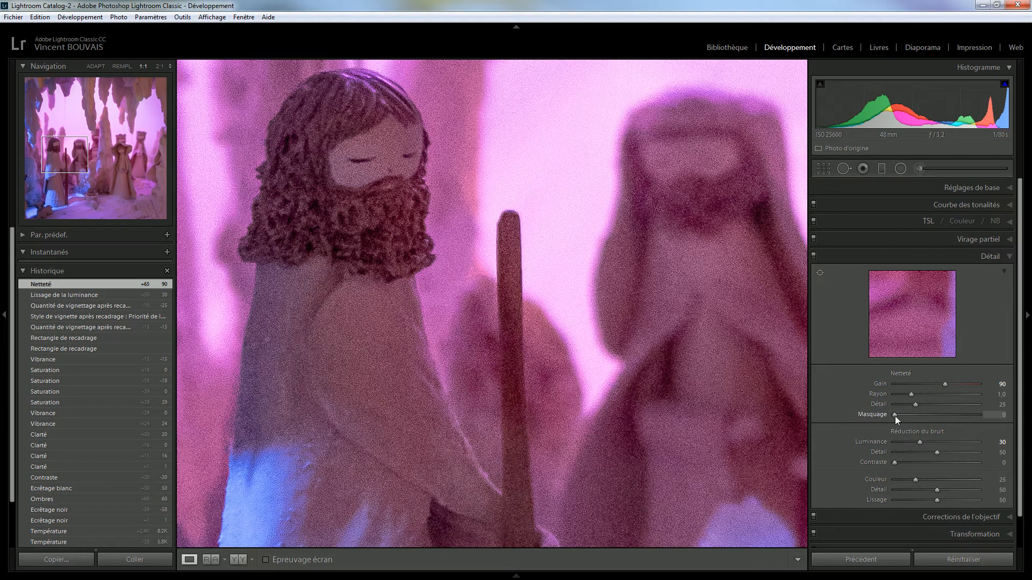
Set sharpening Masking to 70 and luminance noise reduction to 19, then fit the whole photo
{"action": "left_click_drag", "start_coordinate": [895, 416], "coordinate": [967, 410]}
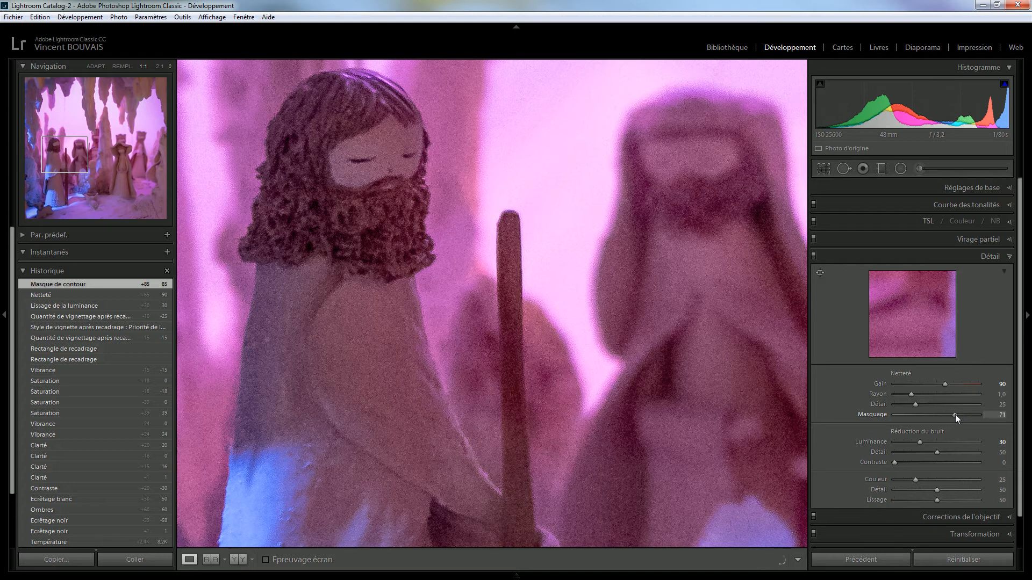
{"action": "left_click_drag", "start_coordinate": [953, 415], "coordinate": [953, 413]}
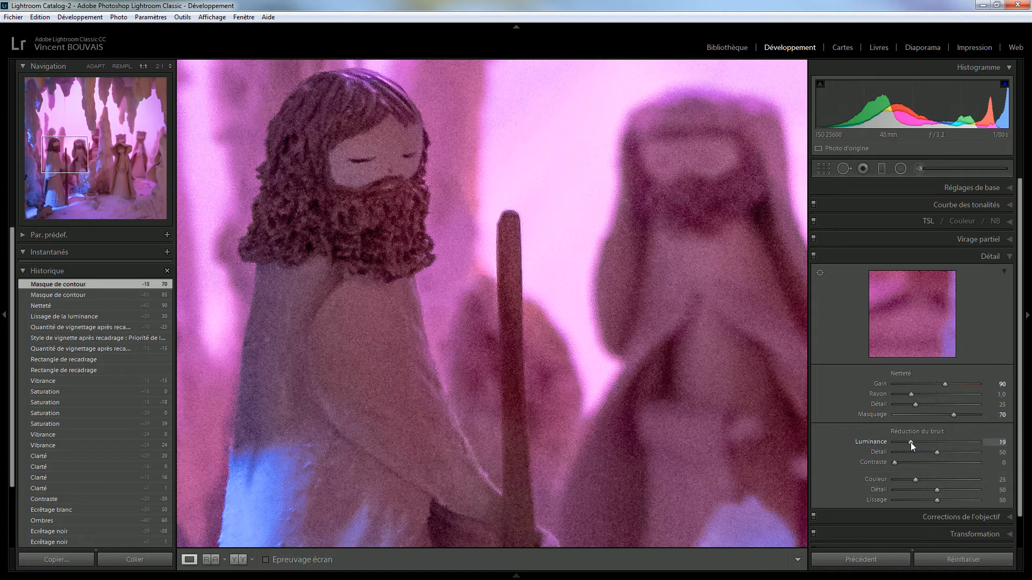
{"action": "left_click_drag", "start_coordinate": [910, 443], "coordinate": [910, 443]}
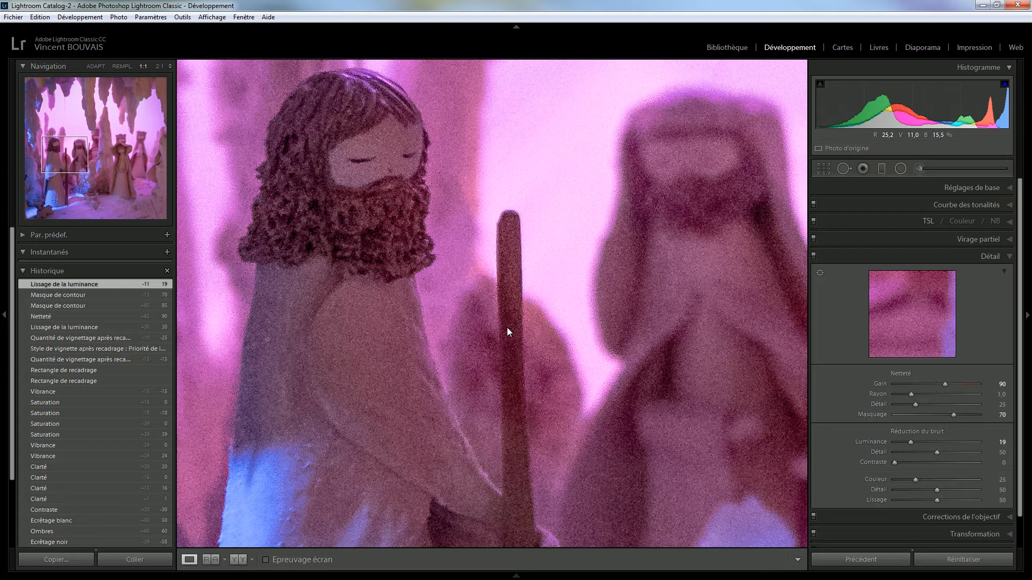
{"action": "left_click", "coordinate": [549, 281]}
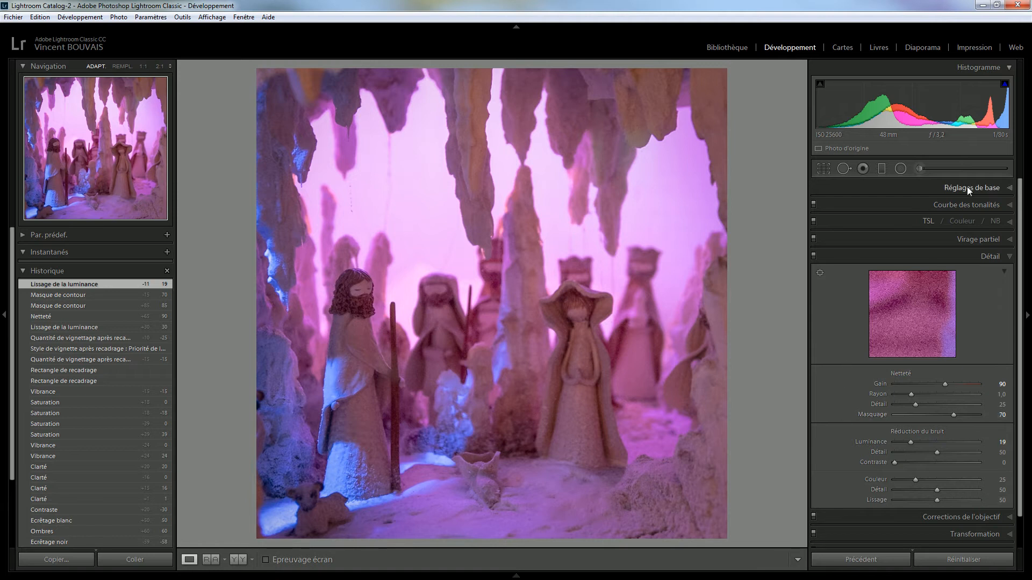
Tint the split-toning highlights with hue 331 at saturation 14
{"action": "left_click", "coordinate": [978, 241]}
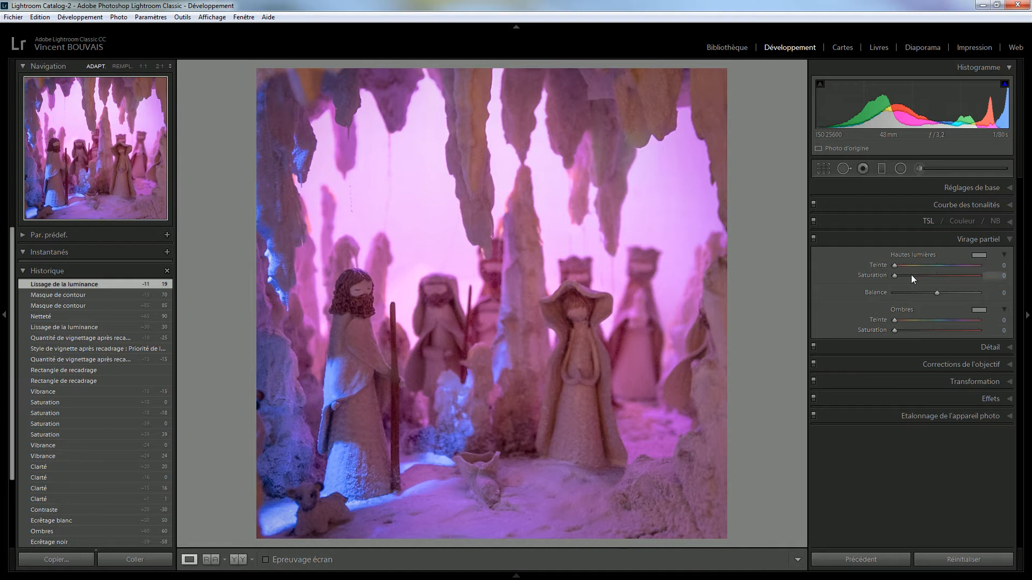
{"action": "left_click", "coordinate": [978, 255]}
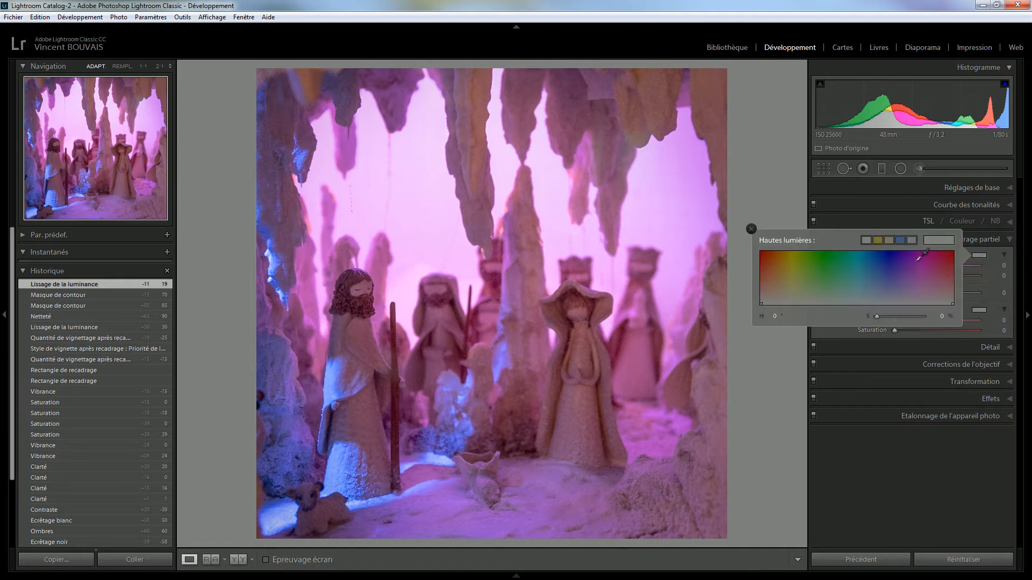
{"action": "left_click", "coordinate": [877, 240]}
{"action": "left_click_drag", "start_coordinate": [896, 242], "coordinate": [874, 230]}
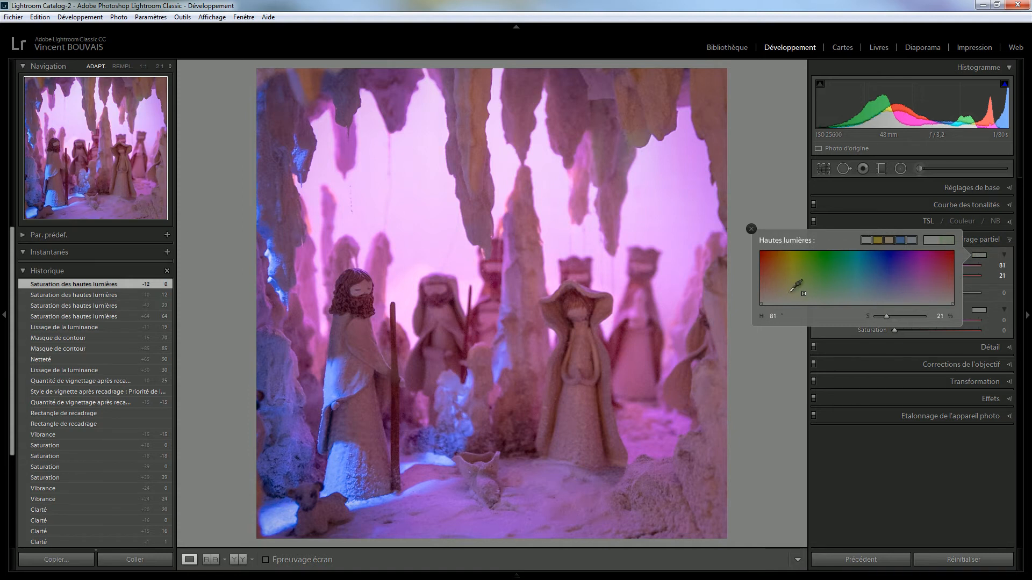
{"action": "left_click_drag", "start_coordinate": [762, 279], "coordinate": [938, 296]}
{"action": "left_click", "coordinate": [979, 310]}
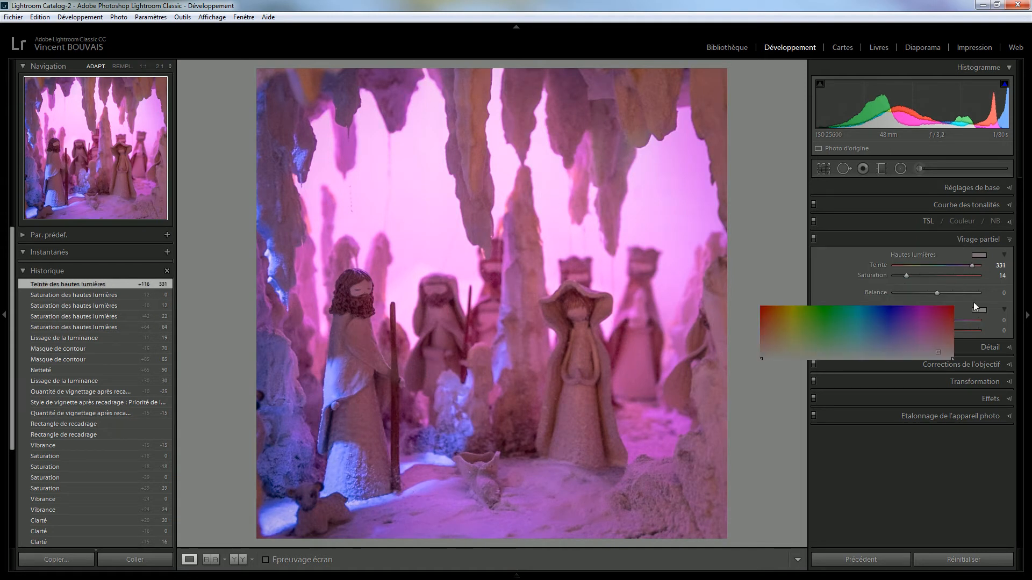
Set split-toning shadows to hue 210, saturation 74 and highlights to hue 184, saturation 70
{"action": "mouse_move", "coordinate": [862, 331]}
{"action": "left_mouse_down"}
{"action": "mouse_move", "coordinate": [842, 343]}
{"action": "mouse_move", "coordinate": [902, 336]}
{"action": "mouse_move", "coordinate": [764, 334]}
{"action": "mouse_move", "coordinate": [944, 328]}
{"action": "mouse_move", "coordinate": [882, 337]}
{"action": "mouse_move", "coordinate": [872, 320]}
{"action": "left_mouse_up"}
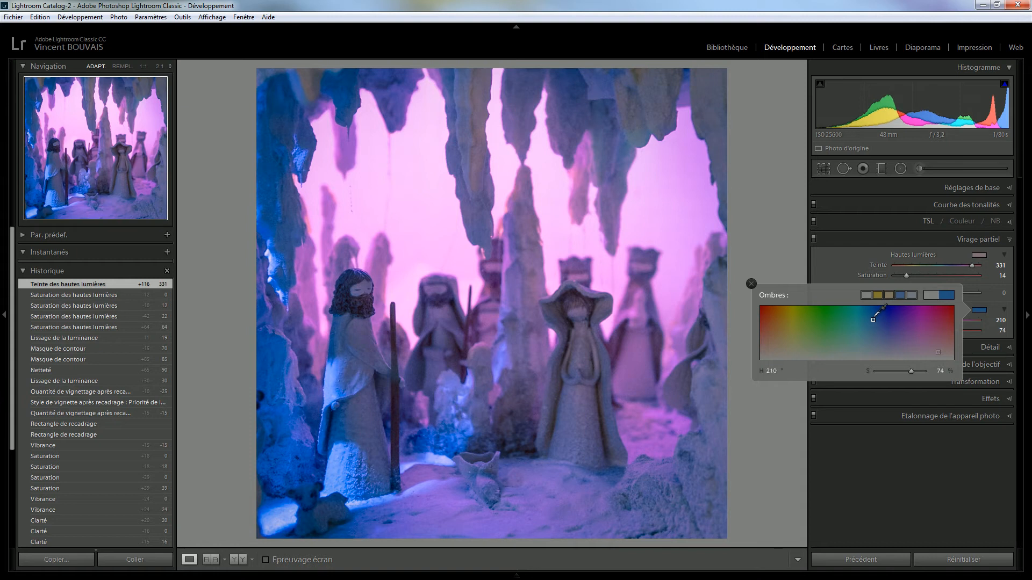
{"action": "left_click_drag", "start_coordinate": [876, 316], "coordinate": [876, 316]}
{"action": "left_click", "coordinate": [977, 256]}
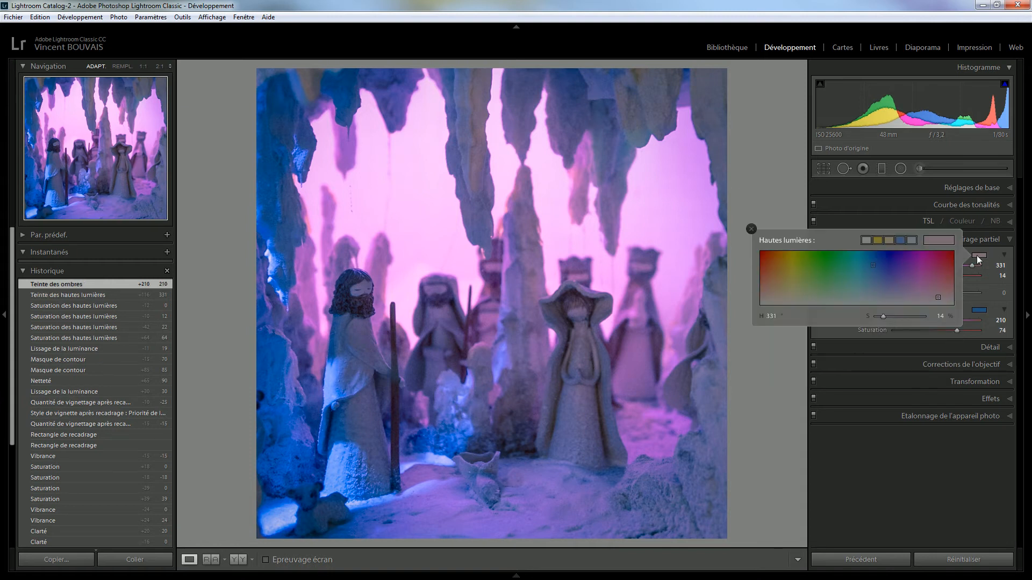
{"action": "mouse_move", "coordinate": [875, 263]}
{"action": "left_mouse_down"}
{"action": "mouse_move", "coordinate": [767, 277]}
{"action": "mouse_move", "coordinate": [914, 273]}
{"action": "mouse_move", "coordinate": [892, 266]}
{"action": "mouse_move", "coordinate": [958, 257]}
{"action": "mouse_move", "coordinate": [951, 247]}
{"action": "mouse_move", "coordinate": [856, 268]}
{"action": "mouse_move", "coordinate": [857, 280]}
{"action": "left_mouse_up"}
{"action": "left_click_drag", "start_coordinate": [860, 270], "coordinate": [859, 266]}
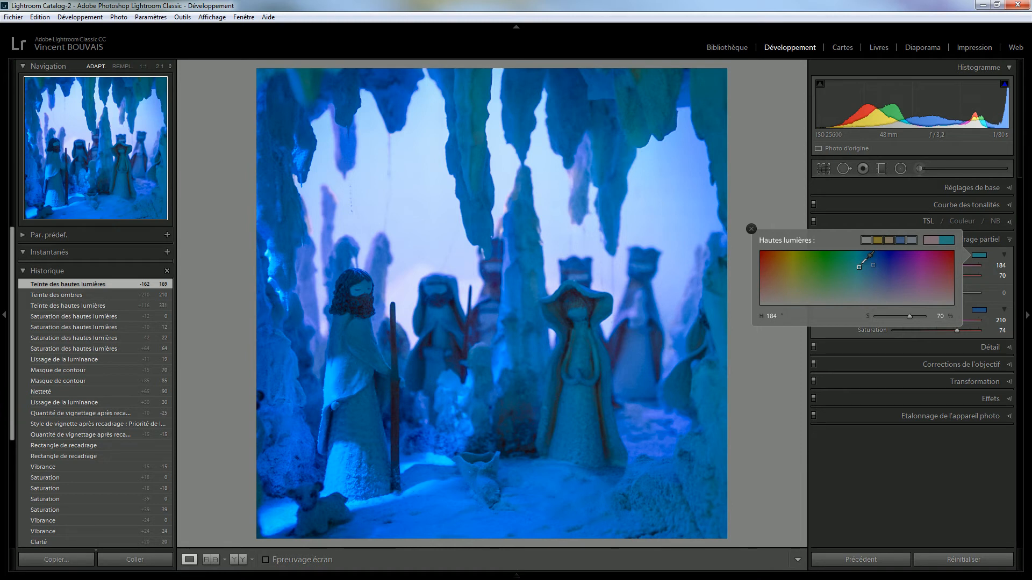
{"action": "left_click", "coordinate": [992, 293]}
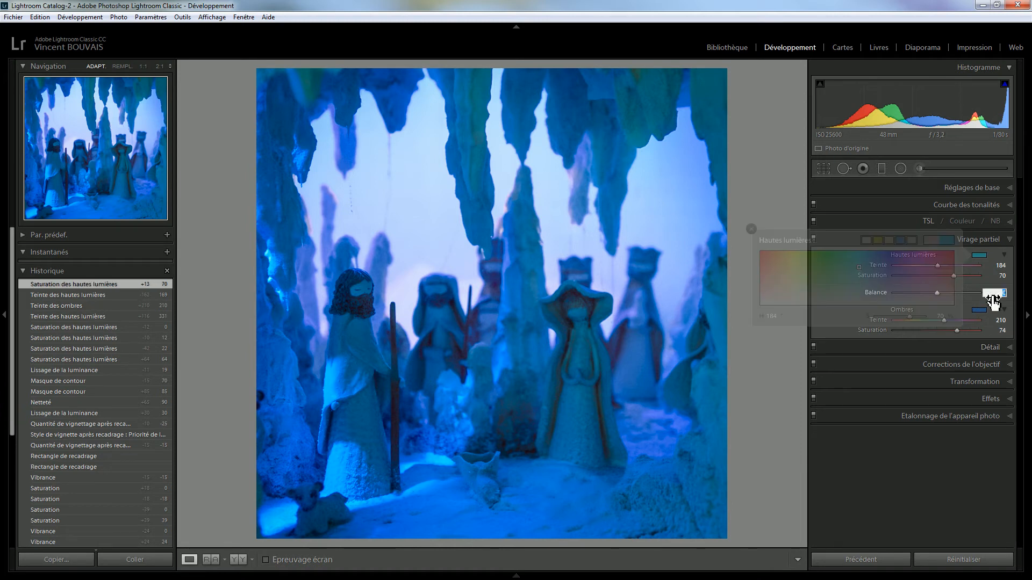
Try shifting the split-toning Balance, reset it to 0, and compare toning on/off
{"action": "left_click", "coordinate": [913, 293]}
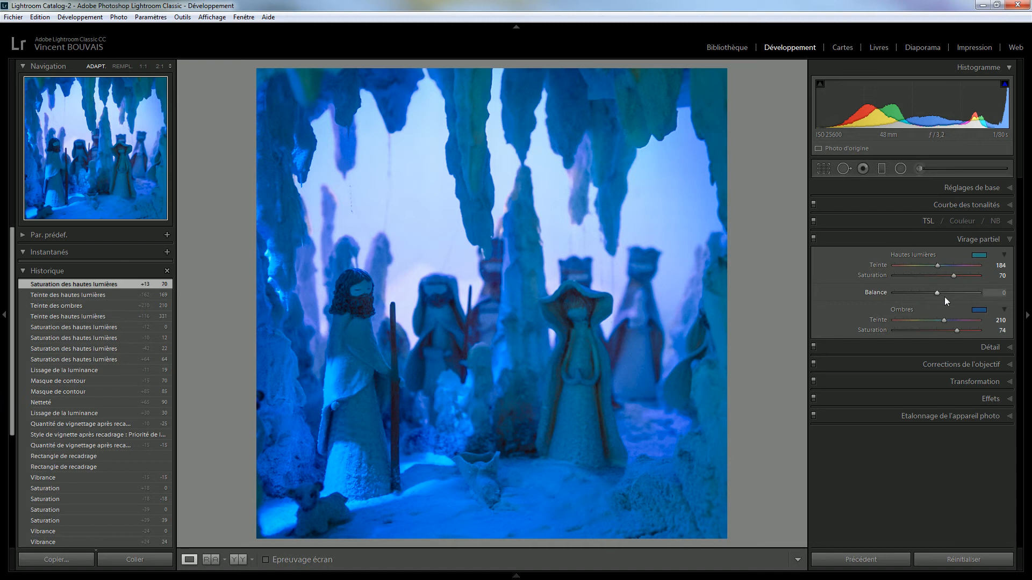
{"action": "left_click_drag", "start_coordinate": [953, 292], "coordinate": [918, 295]}
{"action": "double_click", "coordinate": [918, 295]}
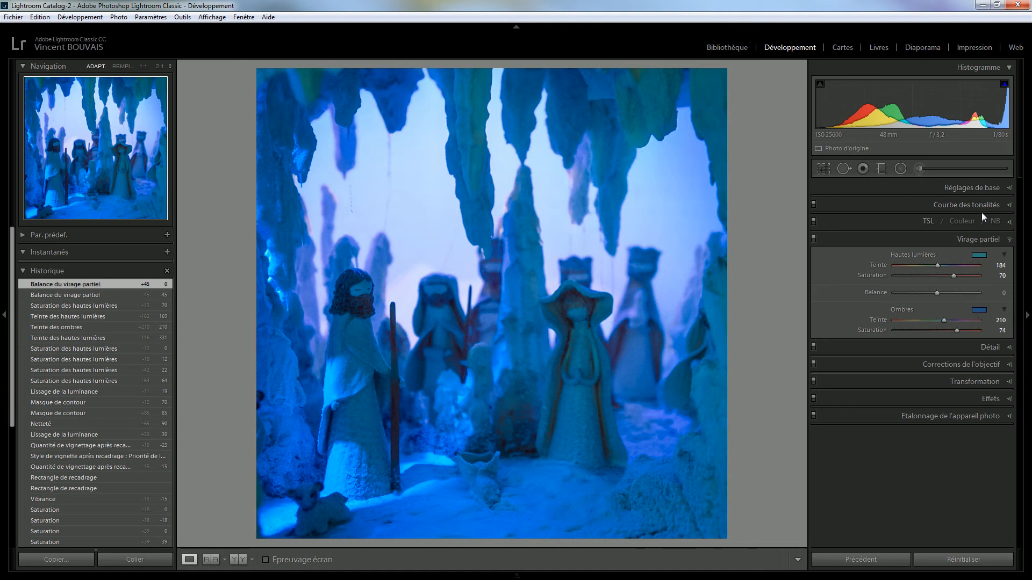
{"action": "left_click", "coordinate": [813, 240]}
{"action": "left_click", "coordinate": [813, 239]}
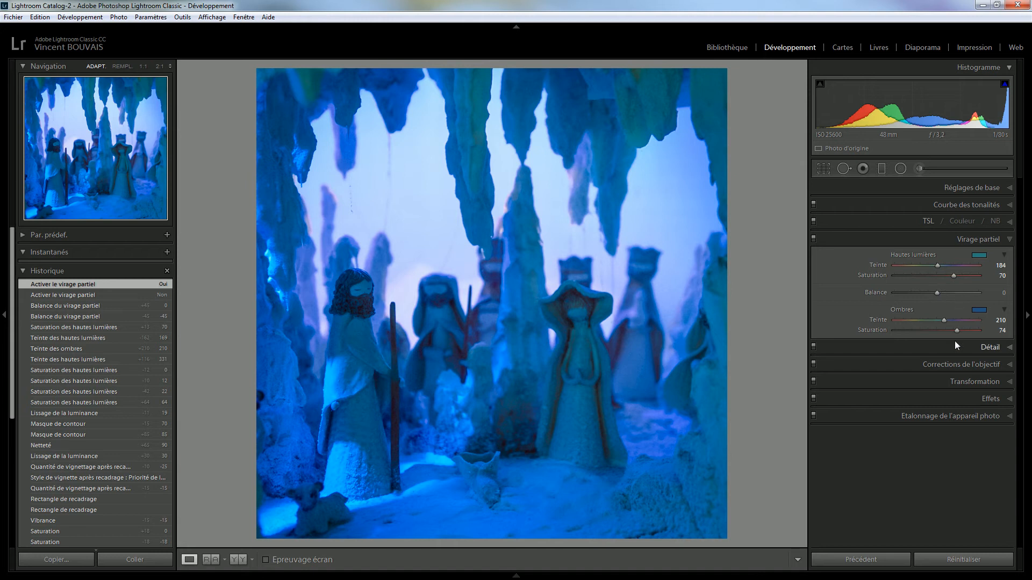
Lower highlight toning saturation to 29 and shadow saturation to 30, comparing with toning off
{"action": "left_click_drag", "start_coordinate": [952, 275], "coordinate": [917, 280]}
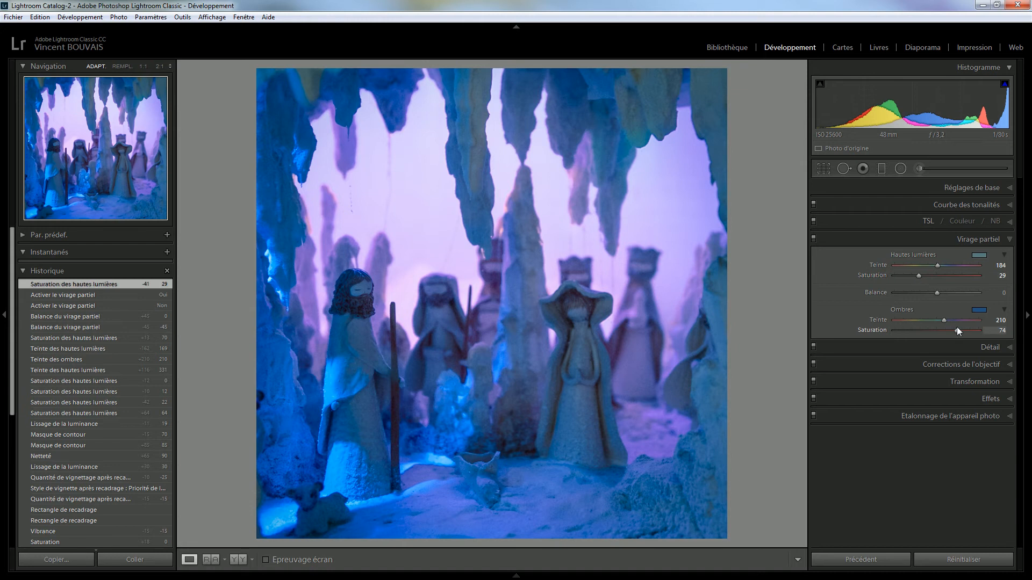
{"action": "left_click_drag", "start_coordinate": [956, 329], "coordinate": [923, 341]}
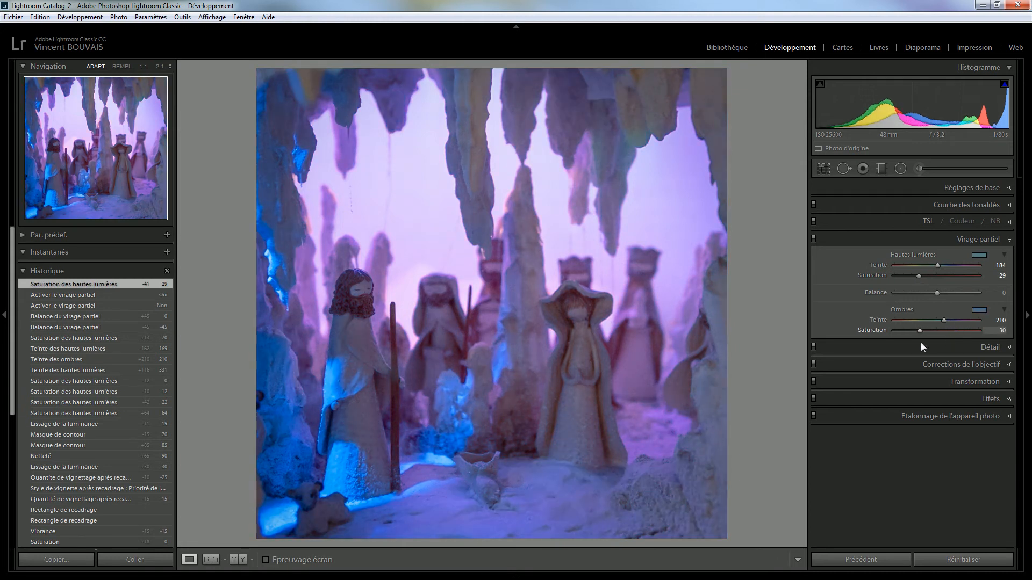
{"action": "left_click_drag", "start_coordinate": [920, 343], "coordinate": [921, 342]}
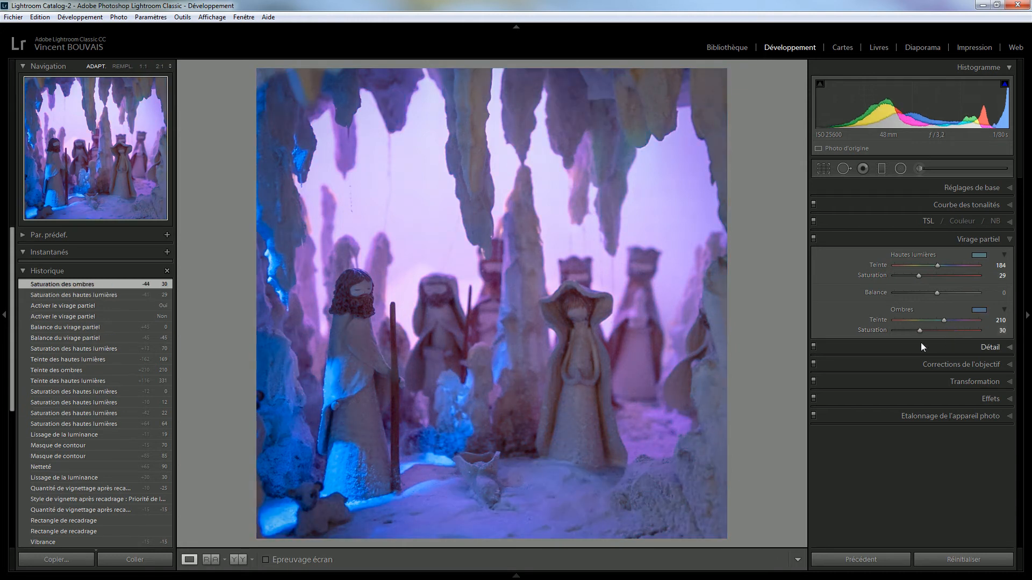
{"action": "left_click", "coordinate": [814, 238]}
{"action": "left_click", "coordinate": [814, 238]}
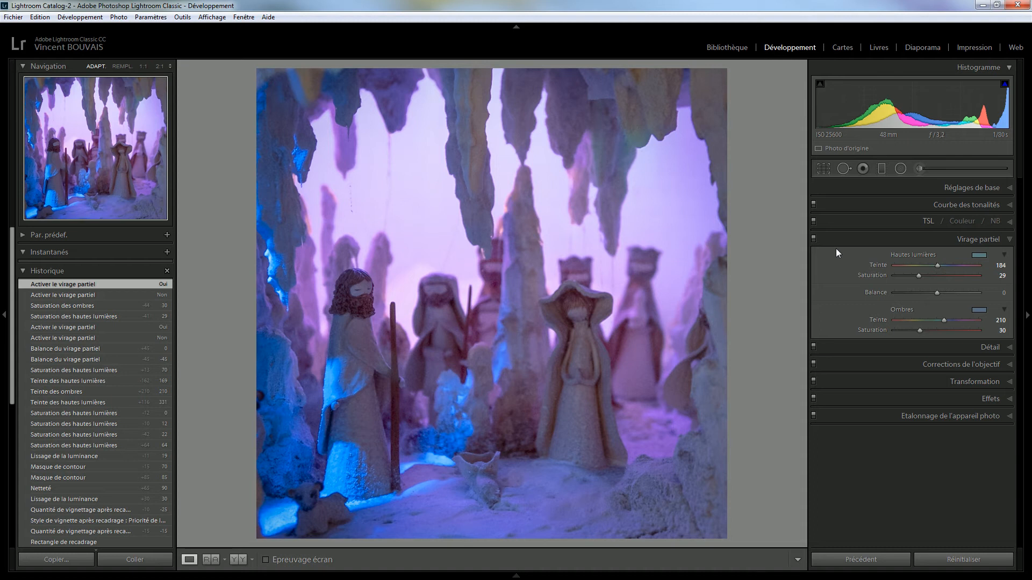
{"action": "left_click", "coordinate": [813, 238]}
{"action": "left_click", "coordinate": [813, 238]}
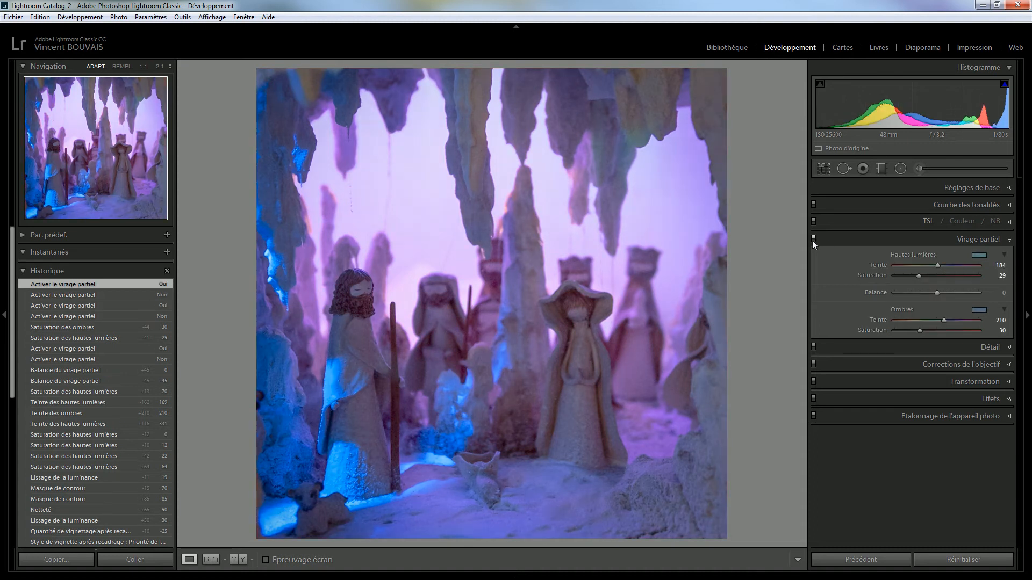
{"action": "left_click", "coordinate": [957, 187]}
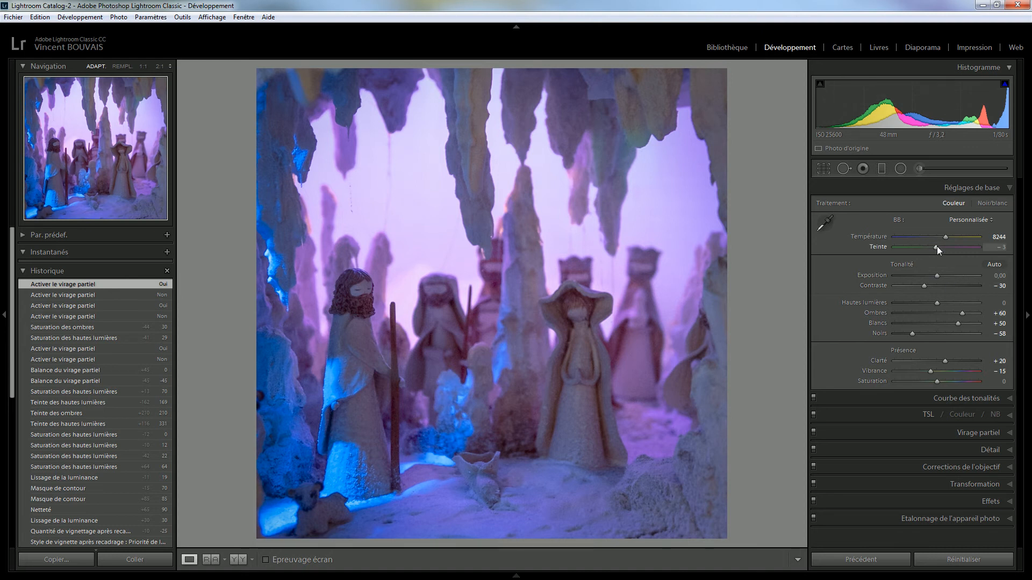
Try different Tint values and reset Tint to -3, then raise Temp to 11556
{"action": "left_click_drag", "start_coordinate": [936, 247], "coordinate": [928, 249]}
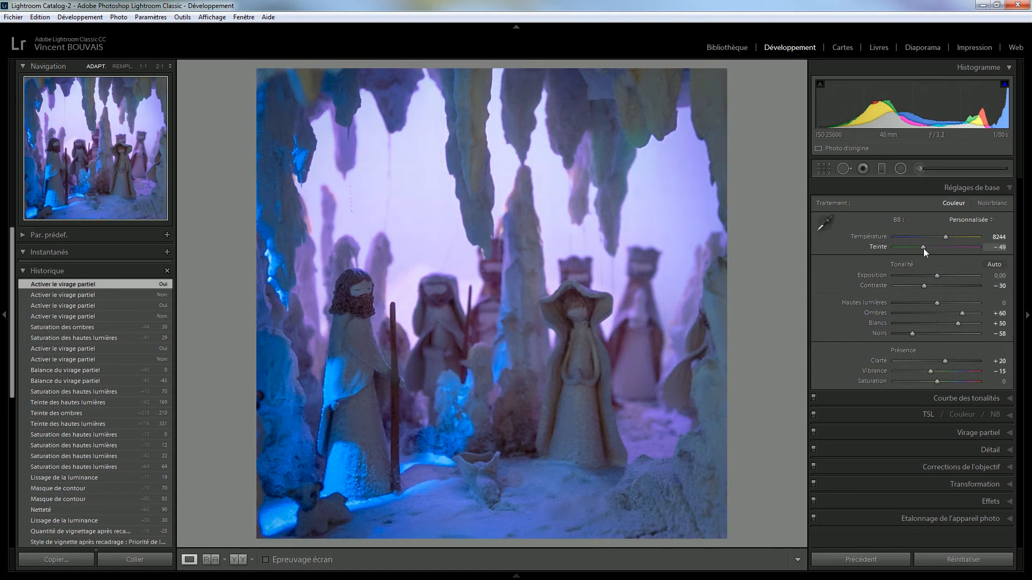
{"action": "left_click", "coordinate": [947, 249]}
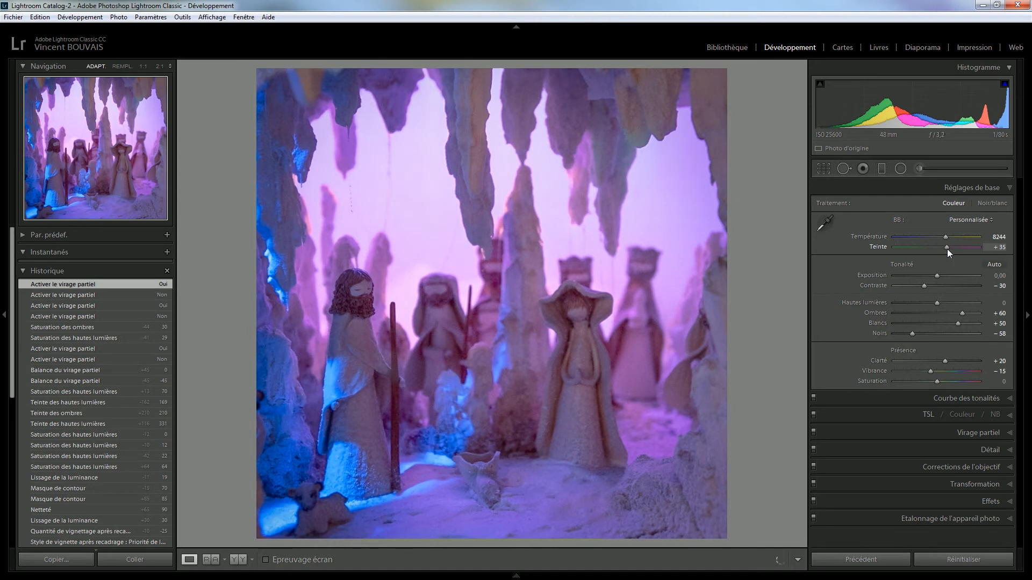
{"action": "double_click", "coordinate": [947, 249]}
{"action": "left_click", "coordinate": [947, 248]}
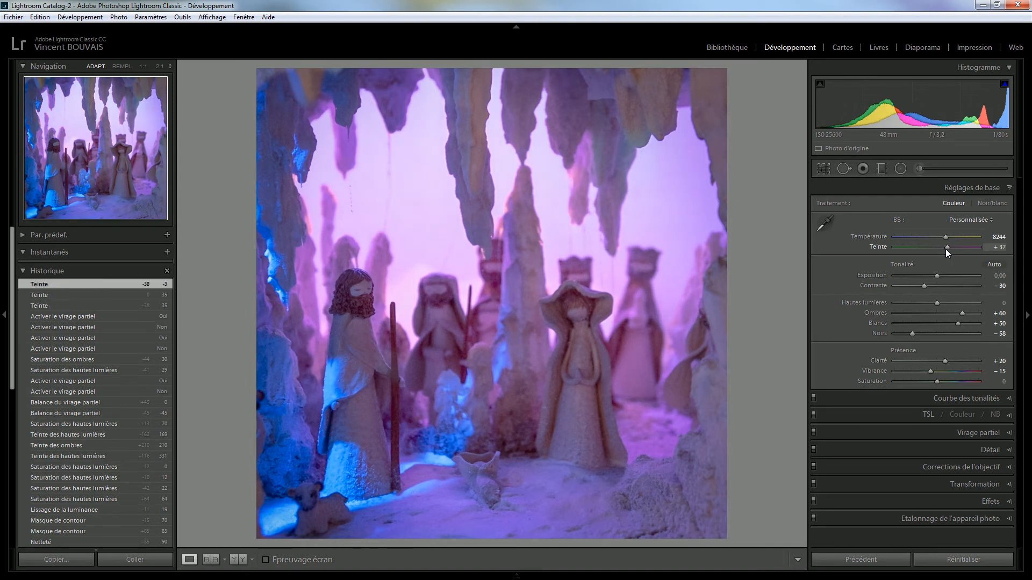
{"action": "double_click", "coordinate": [947, 247]}
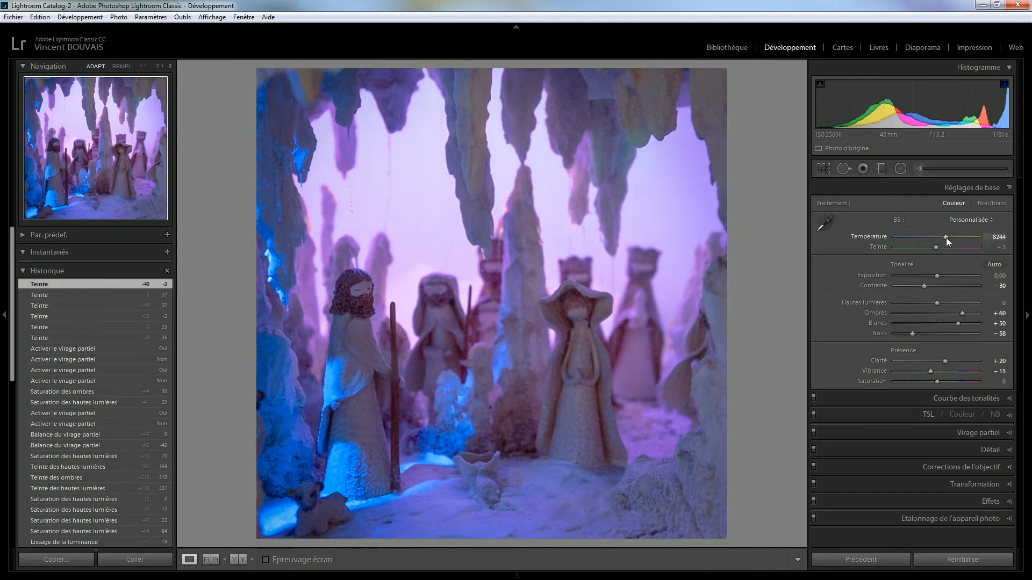
{"action": "mouse_move", "coordinate": [943, 240]}
{"action": "left_mouse_down"}
{"action": "mouse_move", "coordinate": [931, 241]}
{"action": "mouse_move", "coordinate": [965, 240]}
{"action": "mouse_move", "coordinate": [954, 240]}
{"action": "left_mouse_up"}
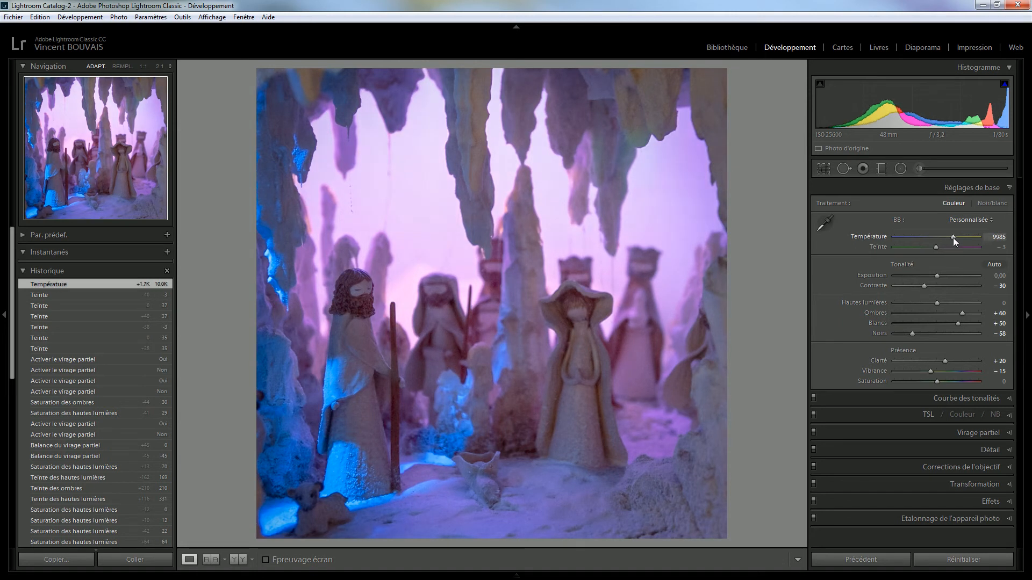
{"action": "left_click_drag", "start_coordinate": [953, 237], "coordinate": [955, 238]}
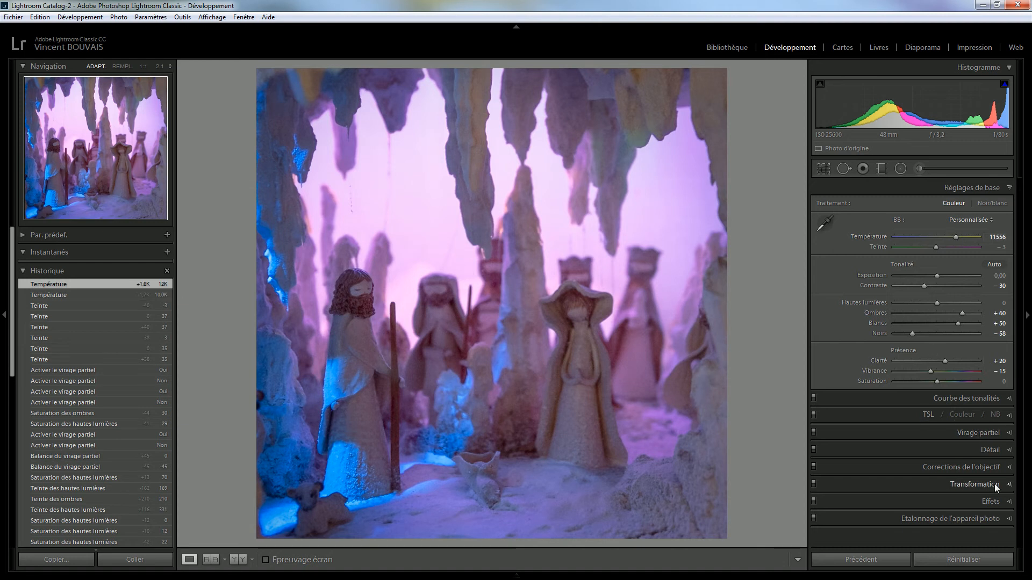
Use the HSL targeted adjustment to darken the purple tones and shift their hue toward blue and pink
{"action": "left_click", "coordinate": [921, 414]}
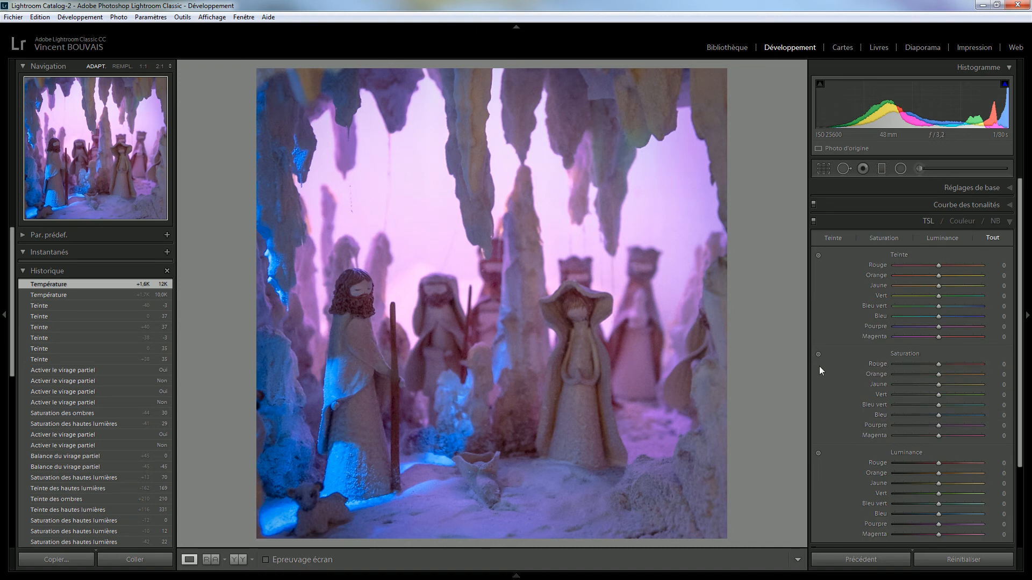
{"action": "left_click", "coordinate": [818, 453]}
{"action": "mouse_move", "coordinate": [424, 224]}
{"action": "left_mouse_down"}
{"action": "mouse_move", "coordinate": [424, 239]}
{"action": "mouse_move", "coordinate": [426, 209]}
{"action": "mouse_move", "coordinate": [425, 237]}
{"action": "left_mouse_up"}
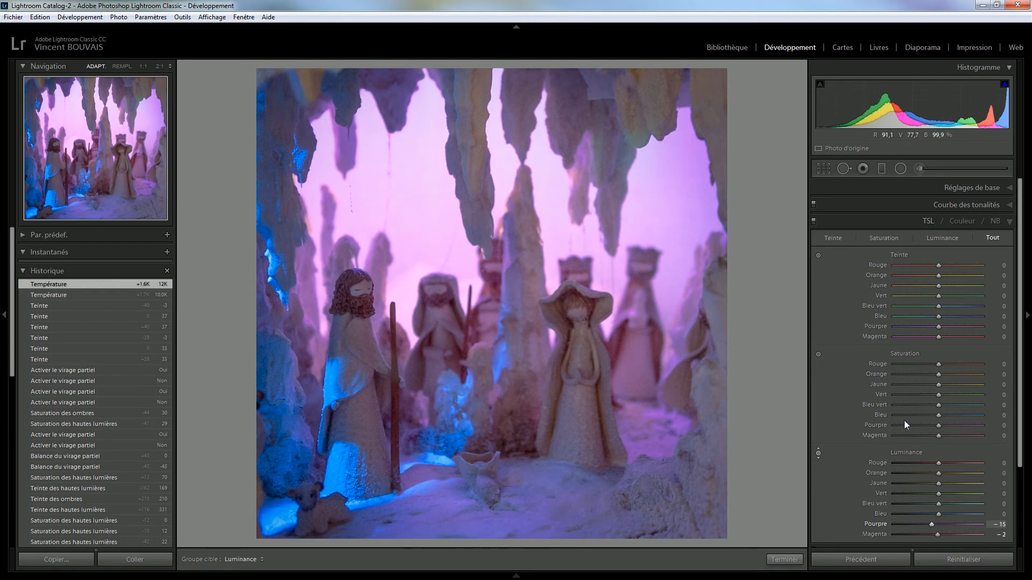
{"action": "left_click", "coordinate": [818, 256]}
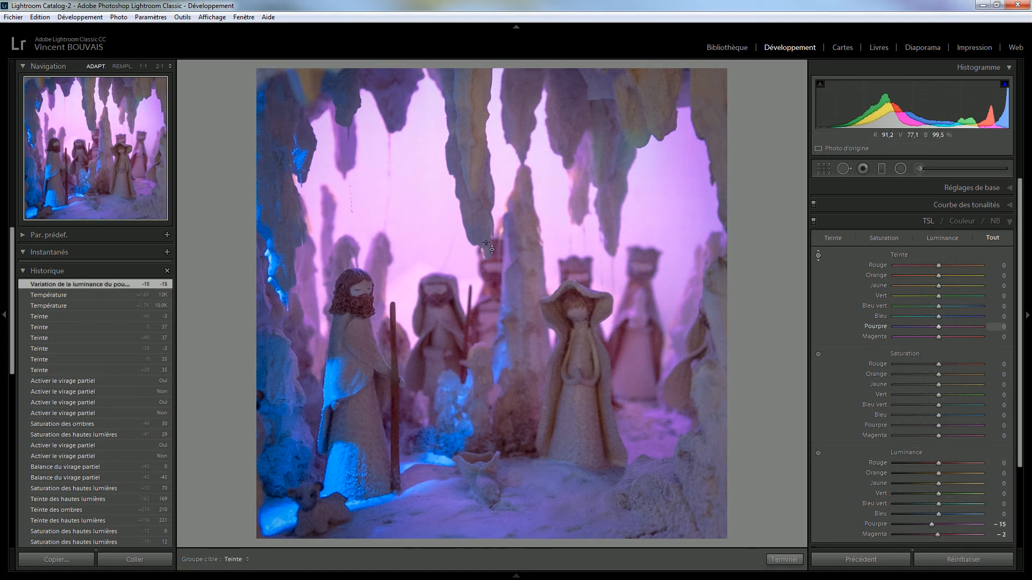
{"action": "mouse_move", "coordinate": [430, 228]}
{"action": "left_mouse_down"}
{"action": "mouse_move", "coordinate": [445, 273]}
{"action": "mouse_move", "coordinate": [422, 130]}
{"action": "mouse_move", "coordinate": [425, 224]}
{"action": "left_mouse_up"}
{"action": "mouse_move", "coordinate": [417, 285]}
{"action": "left_mouse_down"}
{"action": "mouse_move", "coordinate": [414, 317]}
{"action": "mouse_move", "coordinate": [412, 293]}
{"action": "left_mouse_up"}
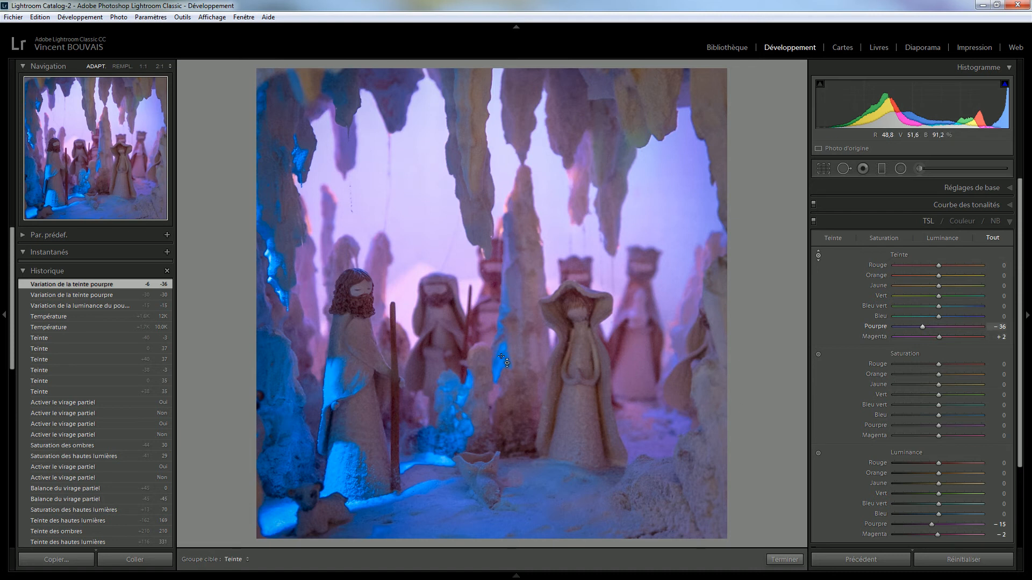
{"action": "mouse_move", "coordinate": [507, 361]}
{"action": "left_mouse_down"}
{"action": "mouse_move", "coordinate": [511, 339]}
{"action": "mouse_move", "coordinate": [508, 375]}
{"action": "left_mouse_up"}
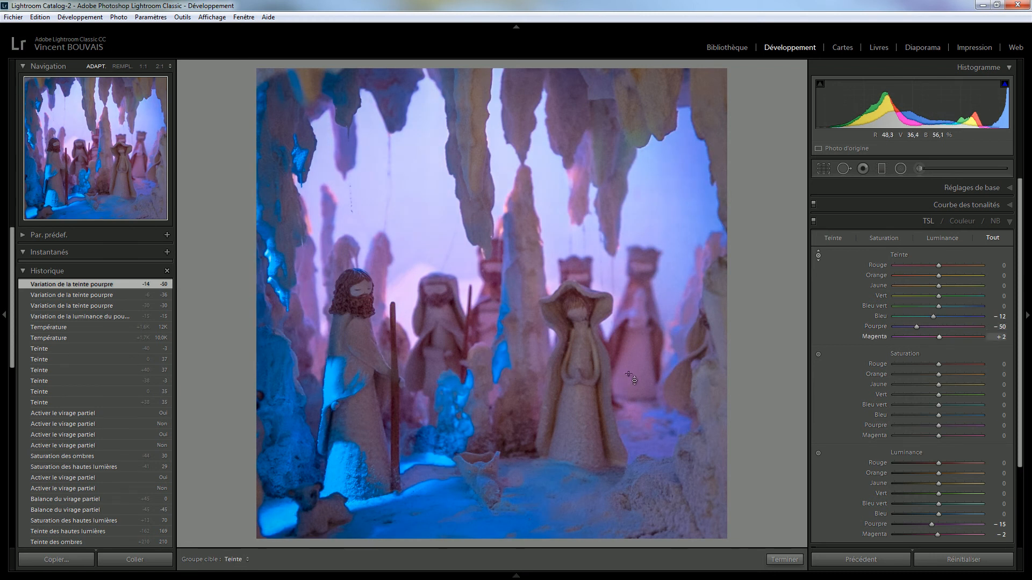
Toggle the HSL adjustments off and on to compare the result
{"action": "left_click", "coordinate": [813, 219]}
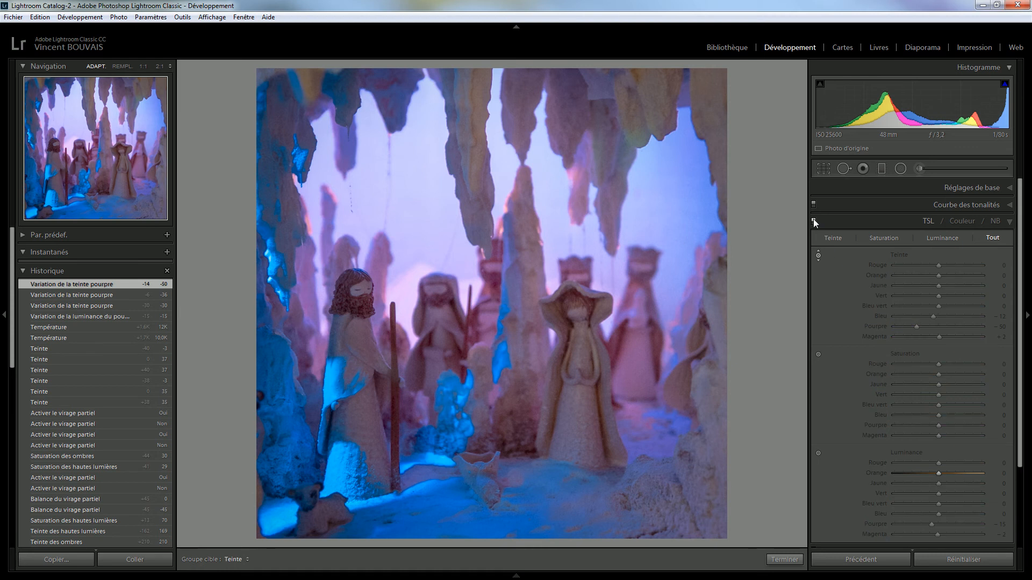
{"action": "left_click", "coordinate": [813, 219]}
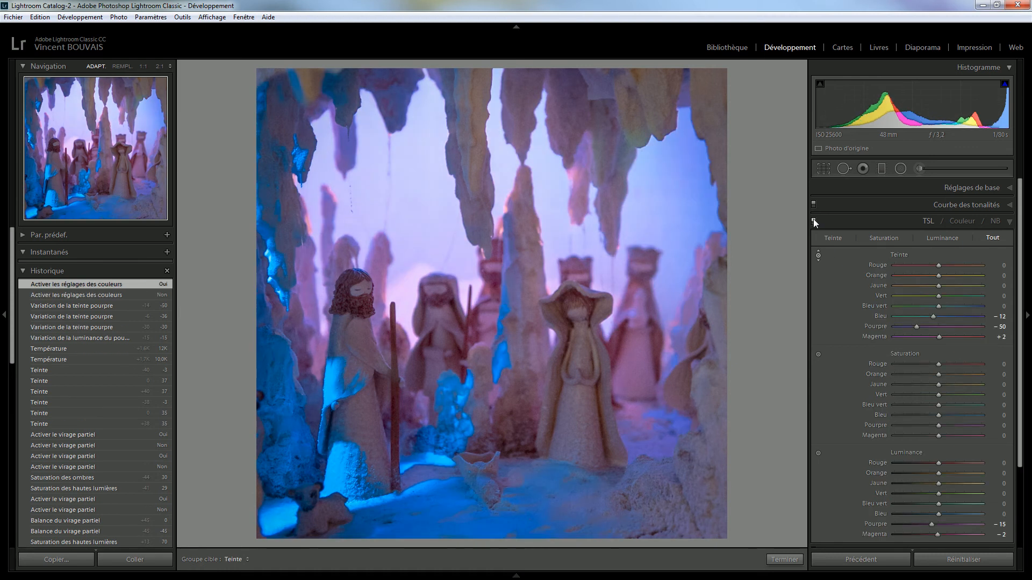
{"action": "left_click", "coordinate": [814, 218]}
{"action": "left_click", "coordinate": [814, 218]}
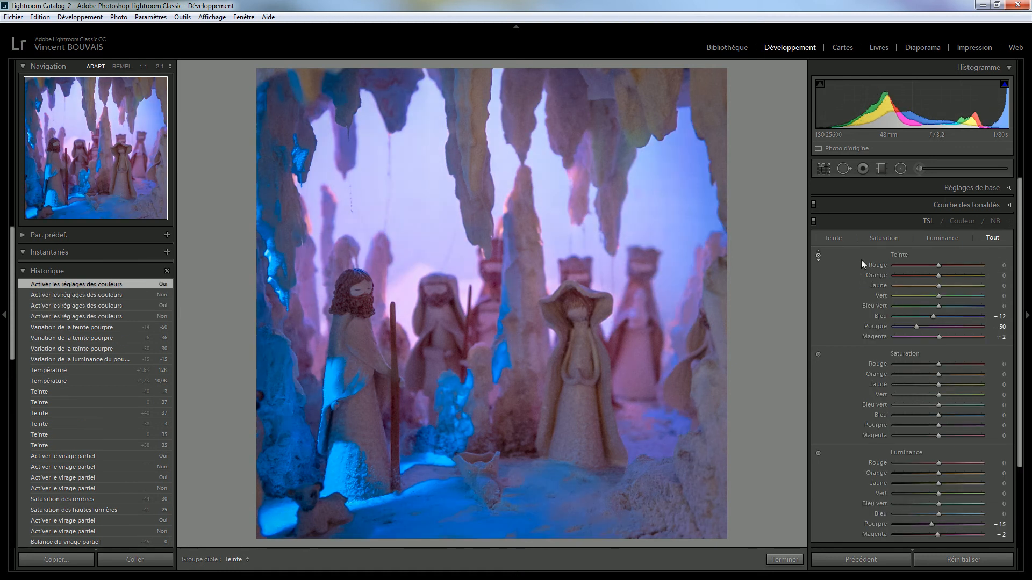
Reset Hue, Saturation and Luminance to zero, then turn HSL off and collapse the panel
{"action": "key", "text": "alt"}
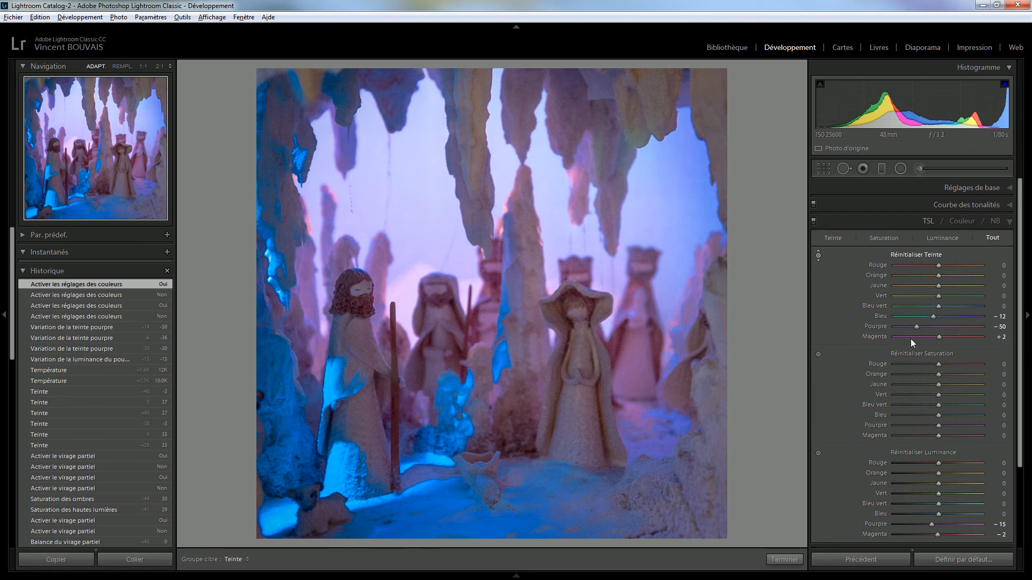
{"action": "left_click", "coordinate": [905, 356]}
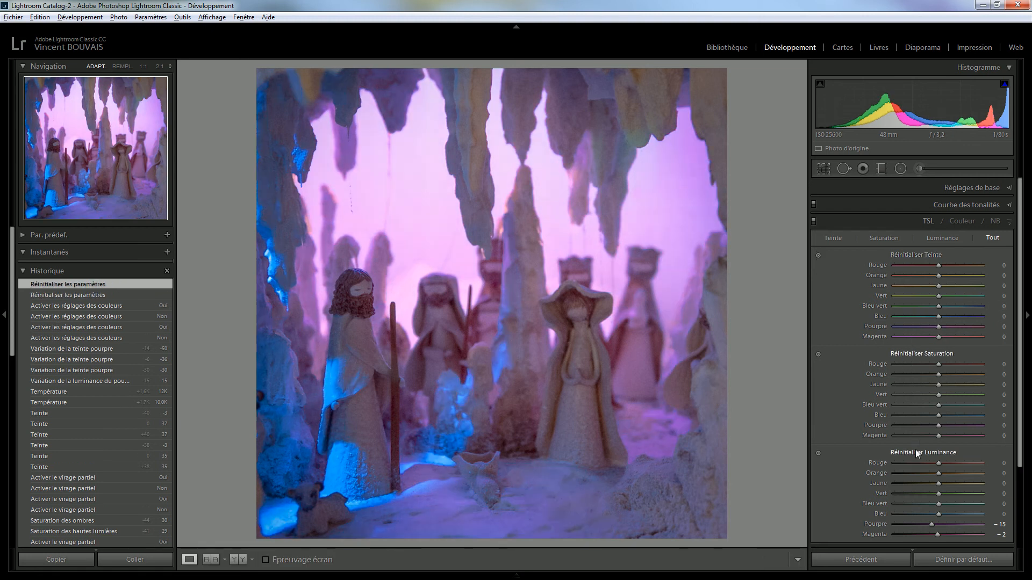
{"action": "left_click", "coordinate": [917, 453], "text": "alt"}
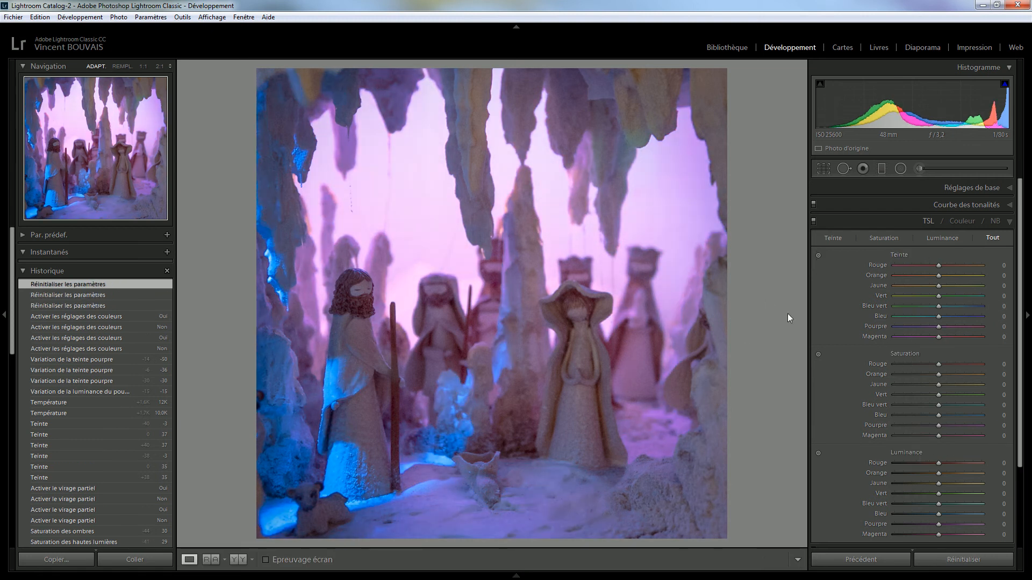
{"action": "key", "text": "alt"}
{"action": "left_click", "coordinate": [905, 256]}
{"action": "left_click", "coordinate": [901, 354]}
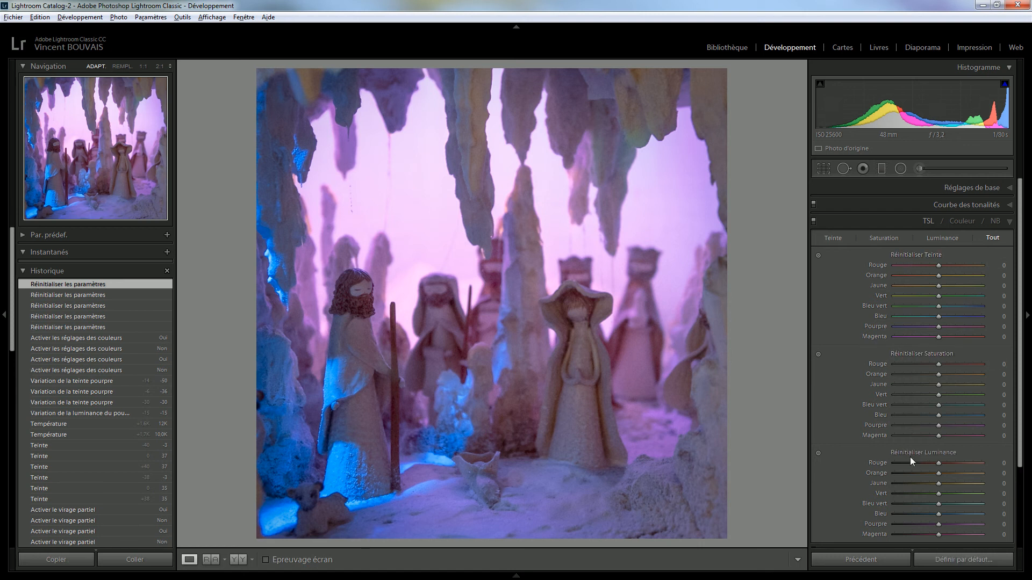
{"action": "left_click", "coordinate": [914, 454], "text": "alt"}
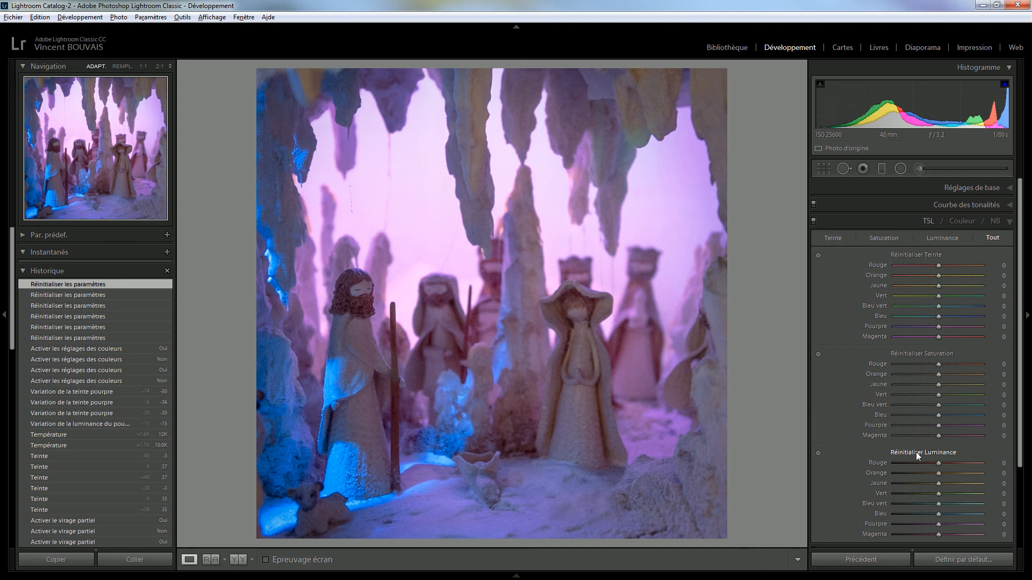
{"action": "left_click", "coordinate": [813, 220]}
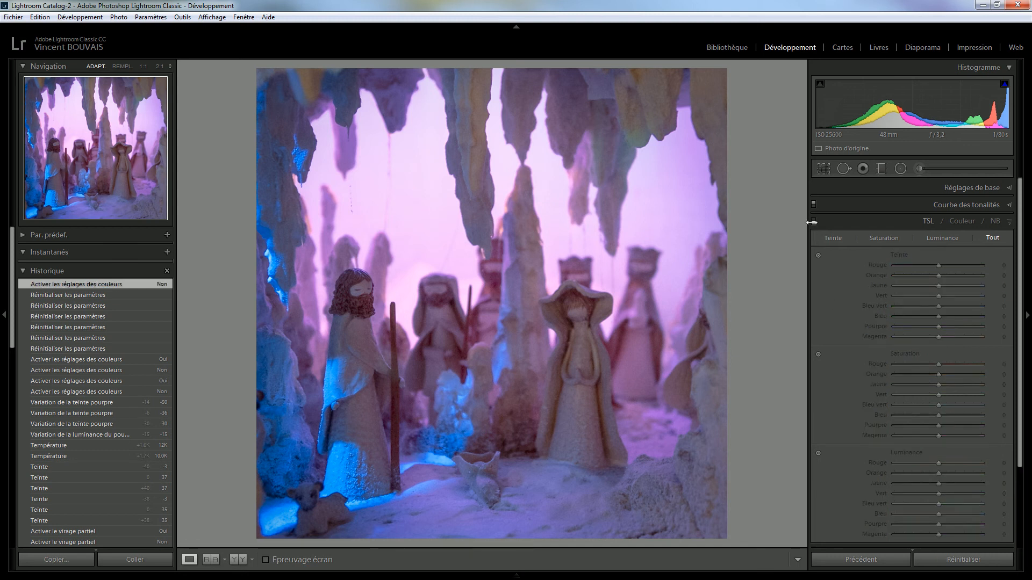
{"action": "left_click", "coordinate": [868, 217]}
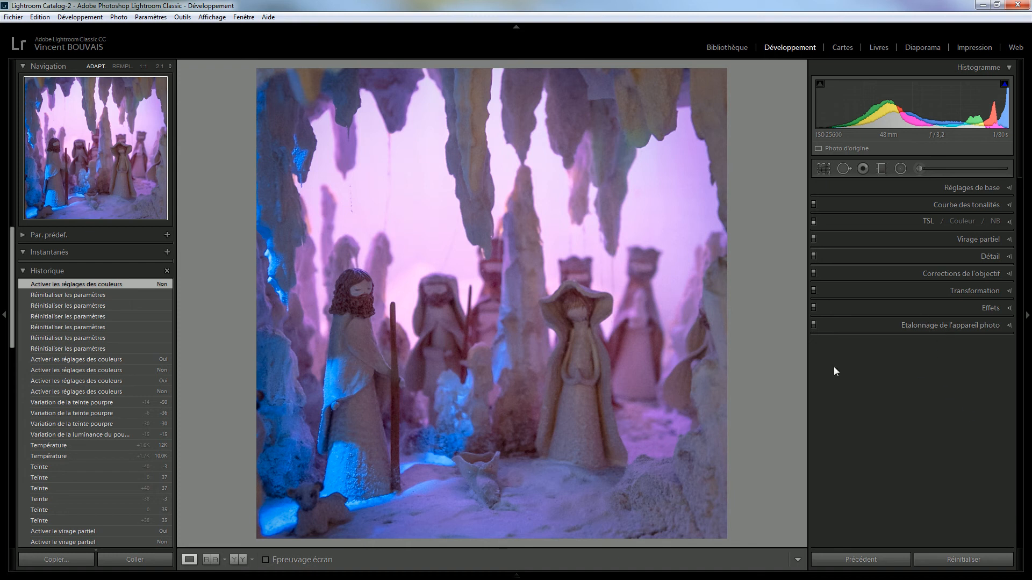
Add a radial filter over the central figures with Exposure +1.00, then draw a second large circle
{"action": "left_click", "coordinate": [900, 169]}
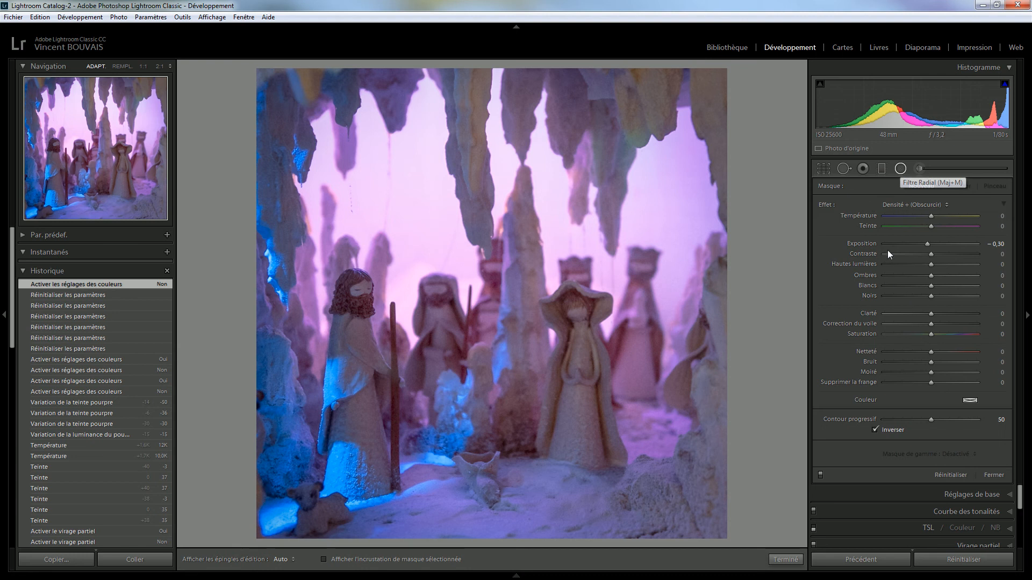
{"action": "double_click", "coordinate": [927, 244]}
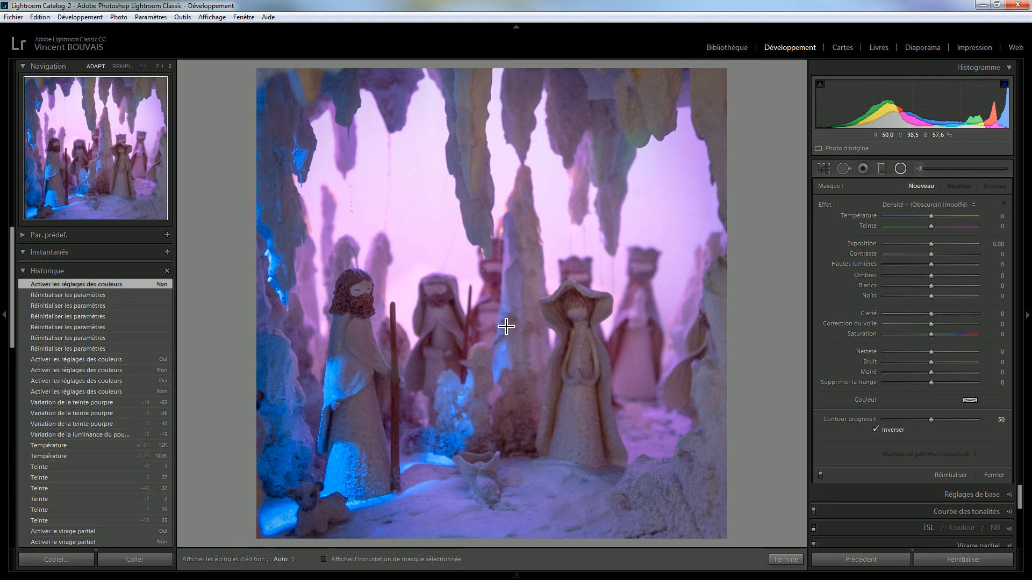
{"action": "left_click_drag", "start_coordinate": [505, 326], "coordinate": [700, 488]}
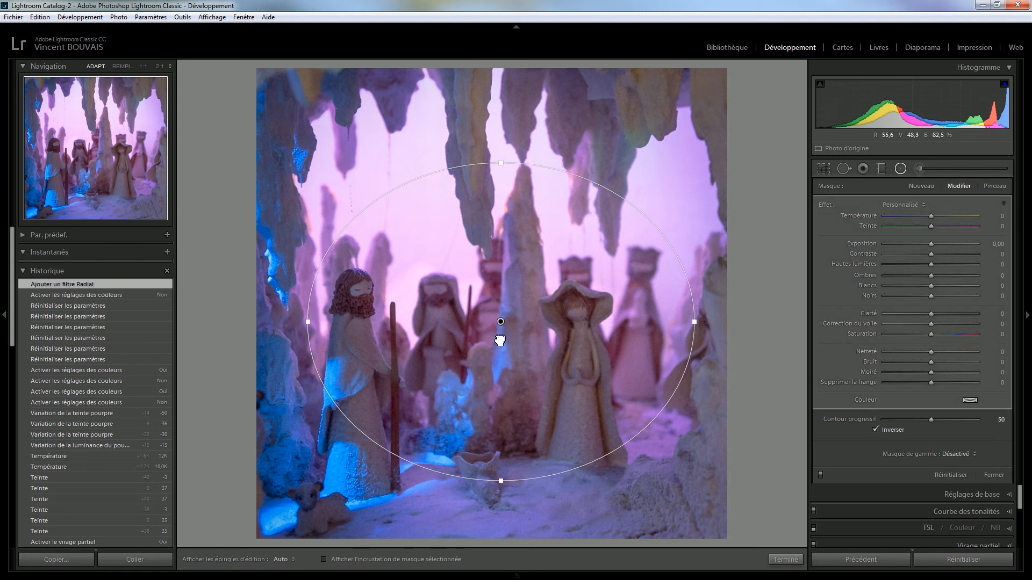
{"action": "left_click_drag", "start_coordinate": [500, 338], "coordinate": [470, 376]}
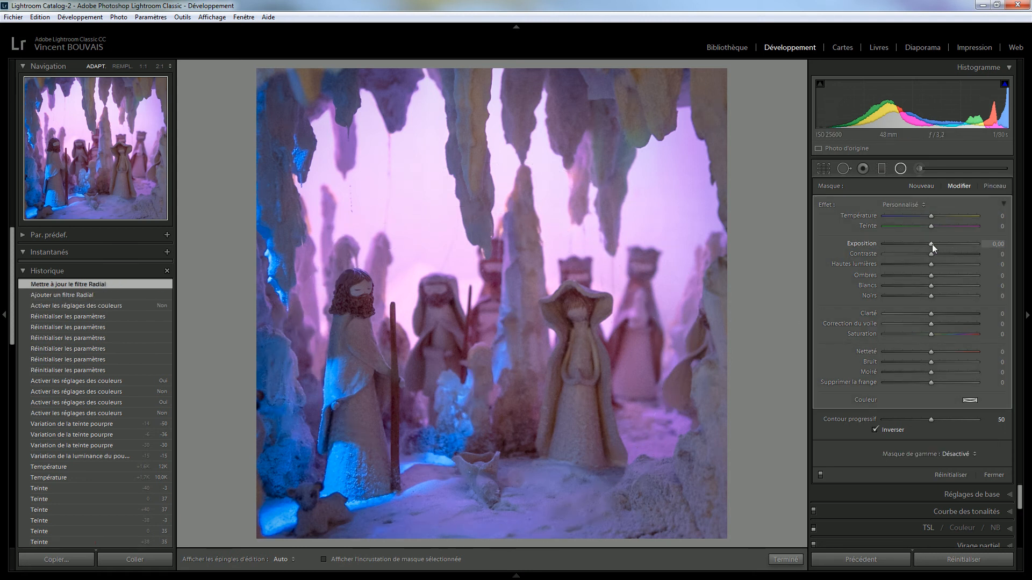
{"action": "key", "text": "Up"}
{"action": "key", "text": "Up"}
{"action": "key", "text": "Up"}
{"action": "key", "text": "Up"}
{"action": "key", "text": "Up"}
{"action": "key", "text": "Up"}
{"action": "key", "text": "Up"}
{"action": "key", "text": "Up"}
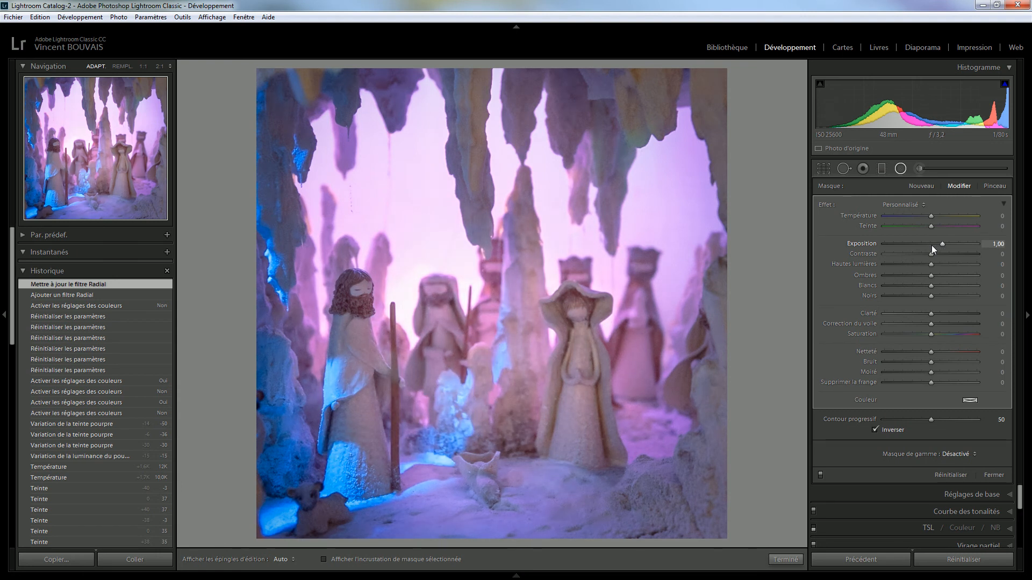
{"action": "left_click", "coordinate": [920, 186]}
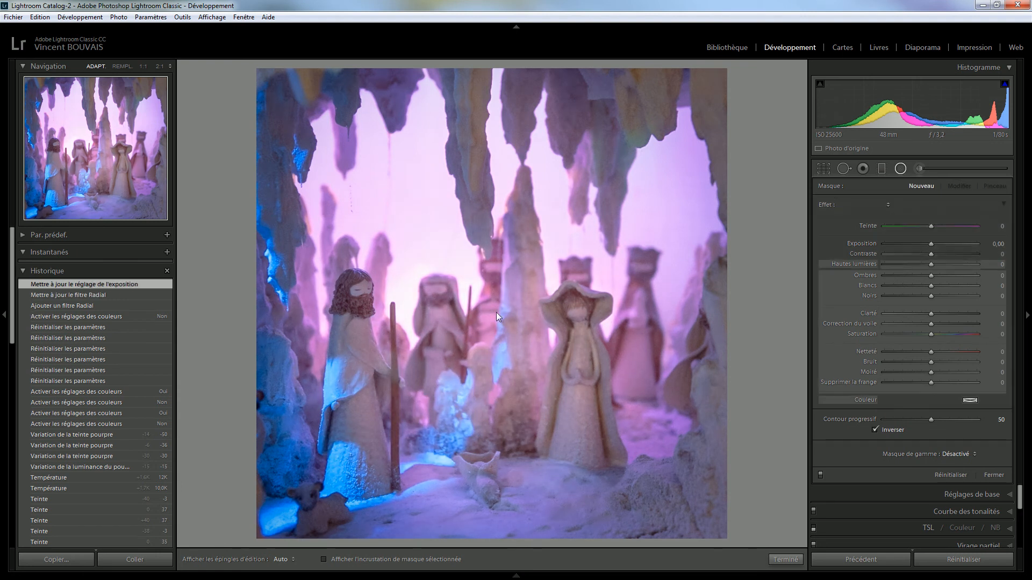
{"action": "left_click_drag", "start_coordinate": [500, 304], "coordinate": [713, 501]}
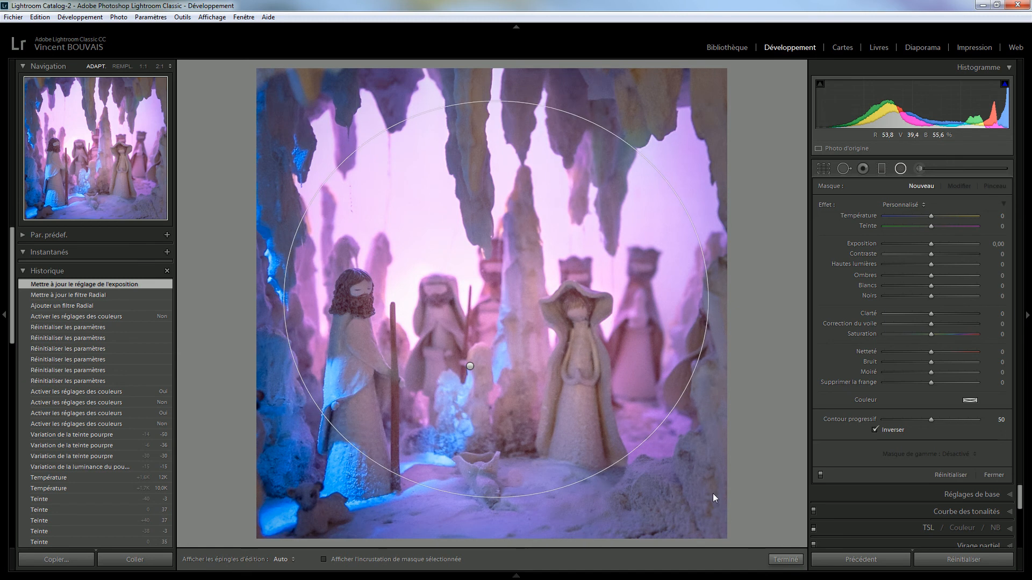
Make the second radial filter non-inverted with Exposure −0.60, Clarity 45 and Dehaze 25
{"action": "left_click", "coordinate": [874, 430]}
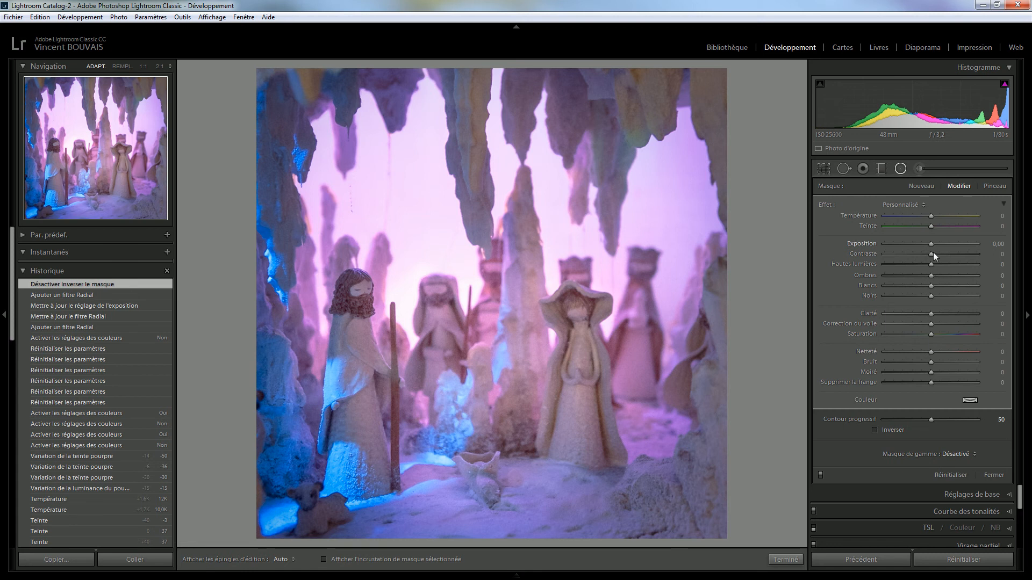
{"action": "key", "text": "Down"}
{"action": "key", "text": "Down"}
{"action": "key", "text": "Down"}
{"action": "key", "text": "Down"}
{"action": "key", "text": "Down"}
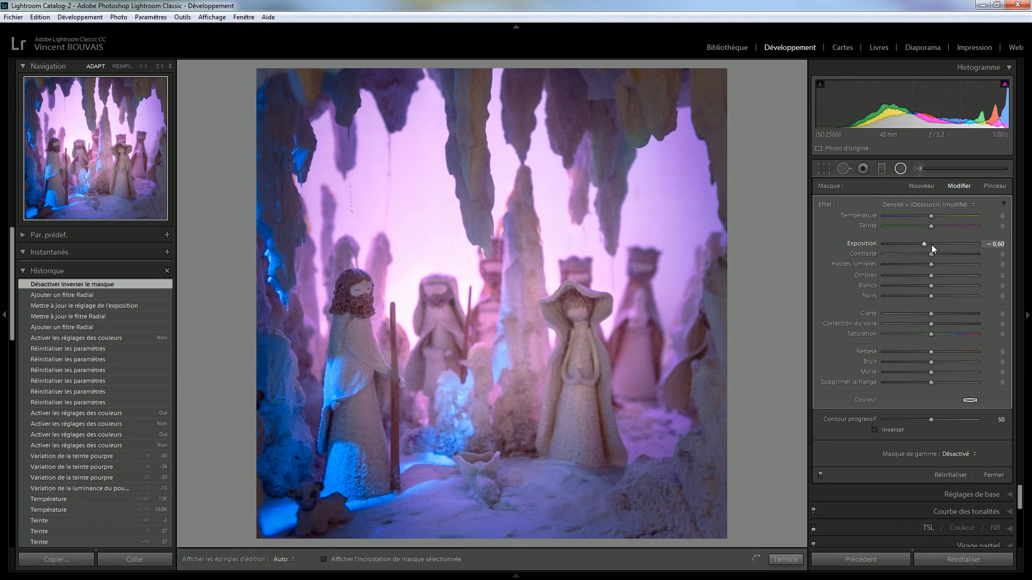
{"action": "key", "text": "Down"}
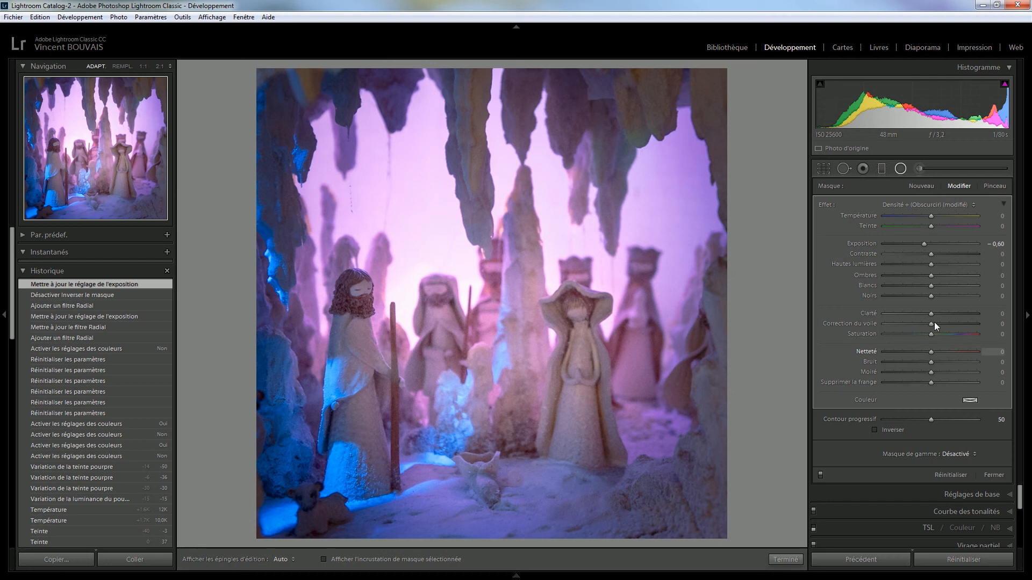
{"action": "left_click_drag", "start_coordinate": [920, 325], "coordinate": [951, 315]}
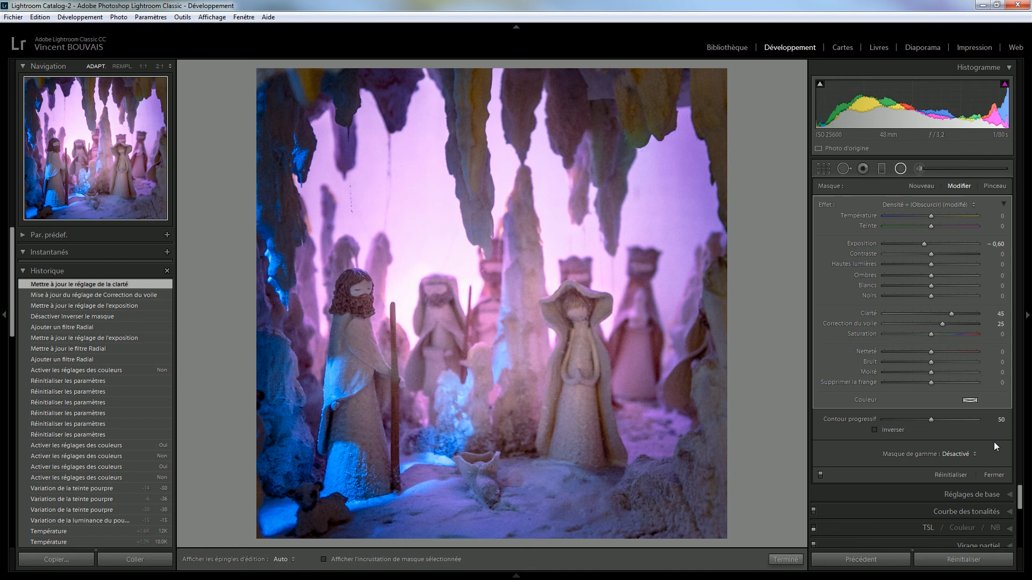
{"action": "left_click", "coordinate": [995, 475]}
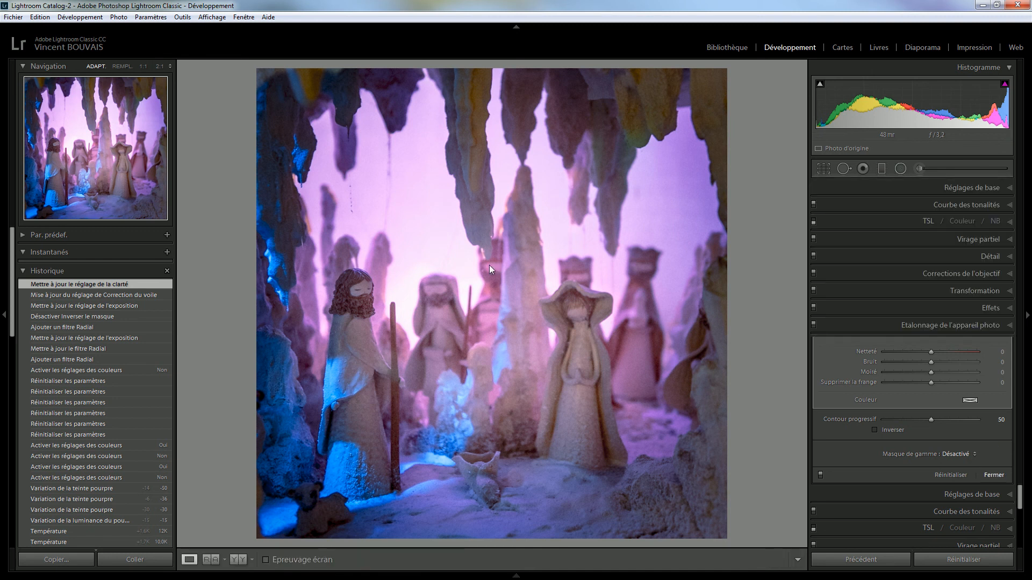
At 1:1 zoom, heal the line of dark specks with a size 35 spot-removal brush, then return to Fit
{"action": "left_click", "coordinate": [351, 193]}
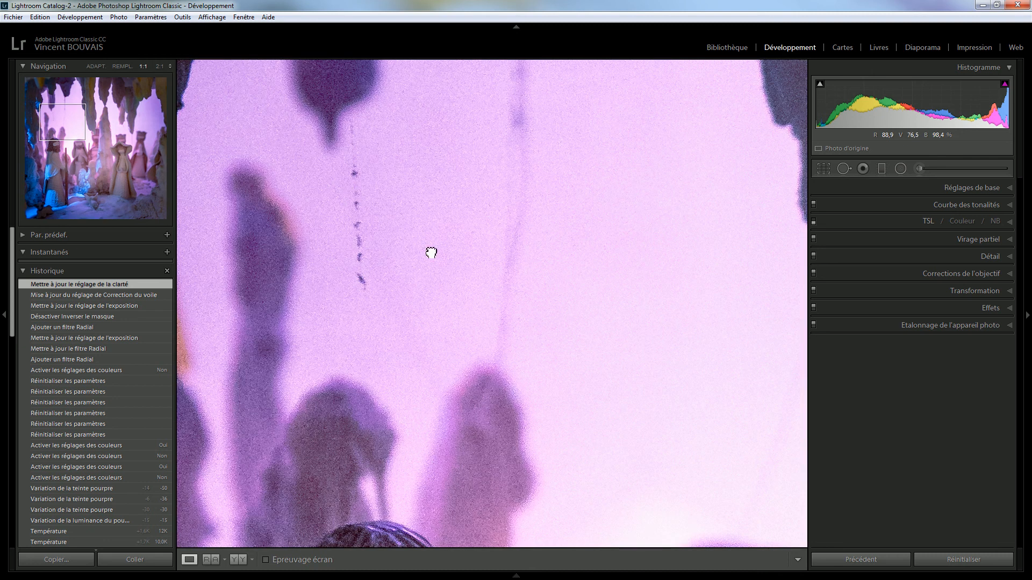
{"action": "left_click_drag", "start_coordinate": [416, 224], "coordinate": [430, 262]}
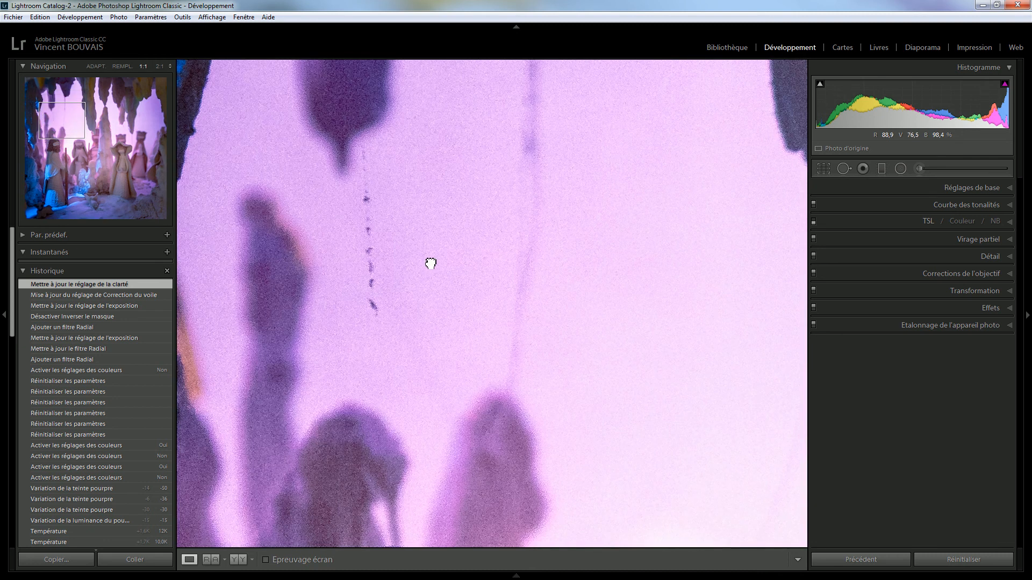
{"action": "left_click", "coordinate": [844, 169]}
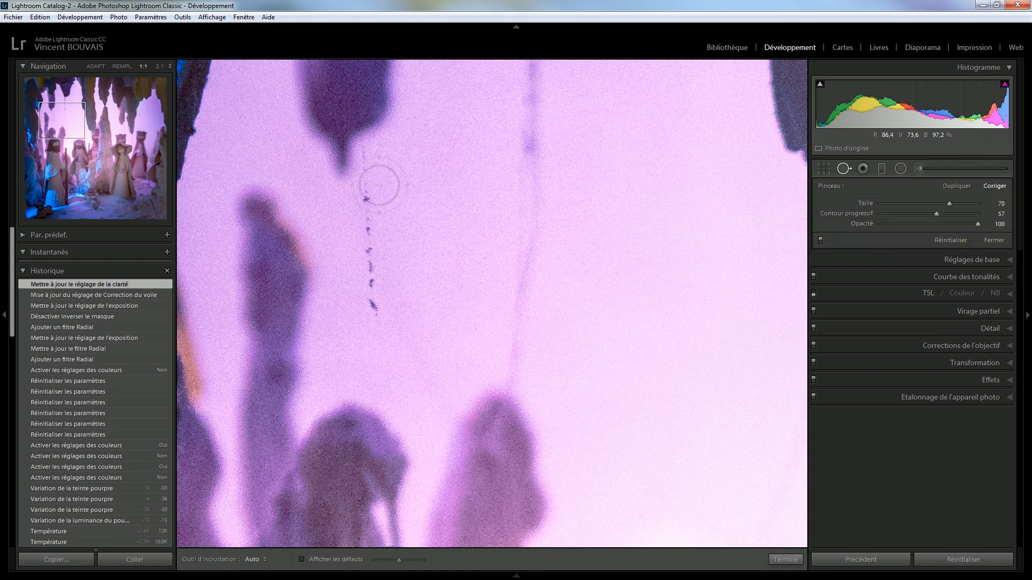
{"action": "scroll", "coordinate": [379, 185], "scroll_direction": "down", "scroll_amount": 5}
{"action": "left_click_drag", "start_coordinate": [362, 148], "coordinate": [380, 323]}
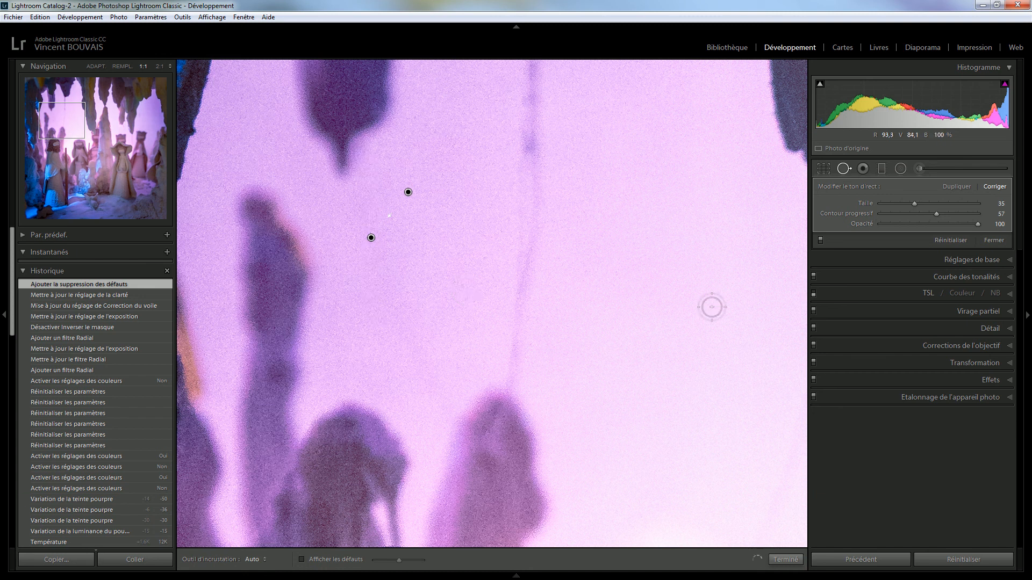
{"action": "left_click", "coordinate": [992, 237]}
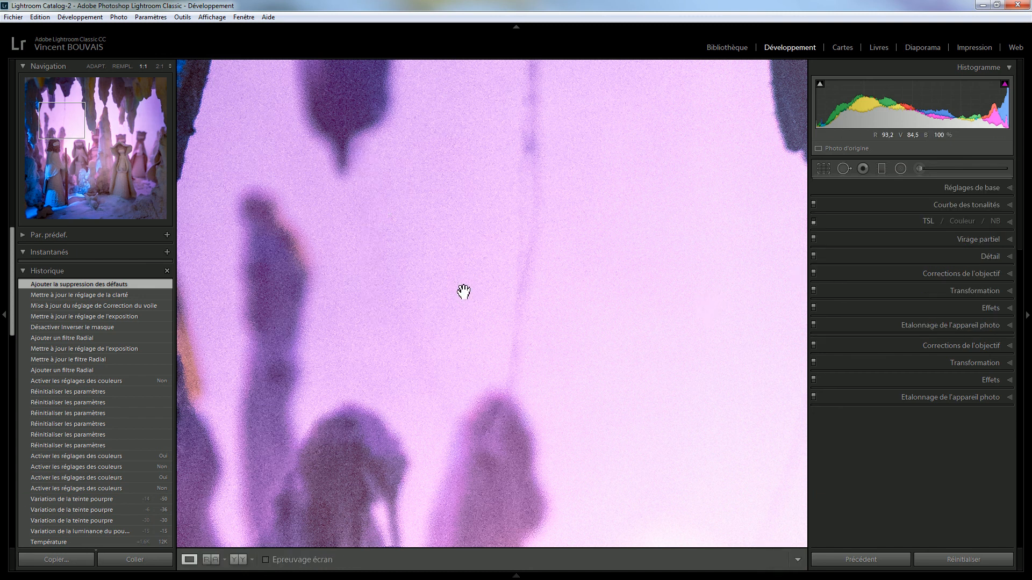
{"action": "left_click", "coordinate": [487, 285]}
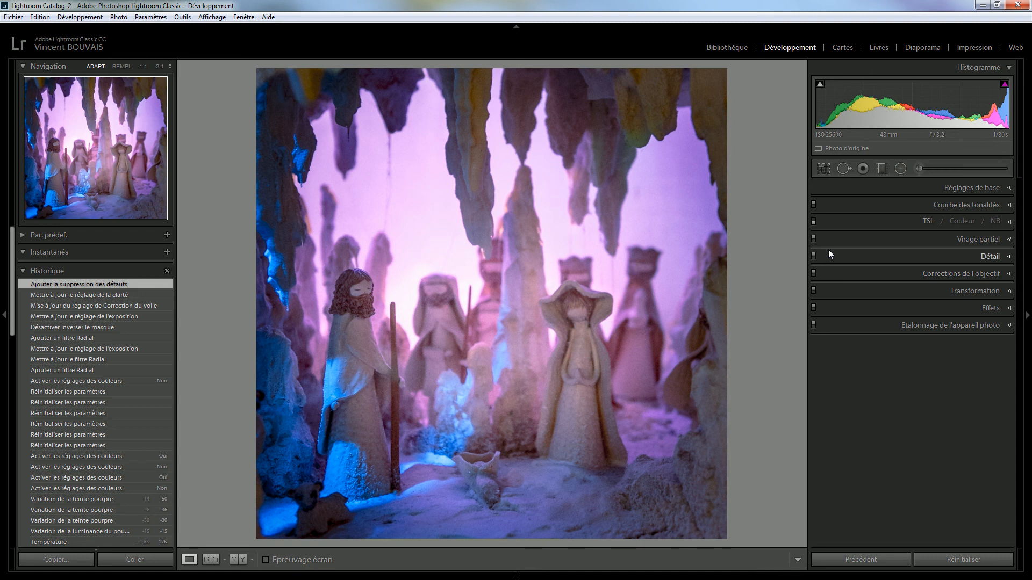
Switch to the Y|Y Before/After view to compare the original and edited photo
{"action": "left_click", "coordinate": [239, 561]}
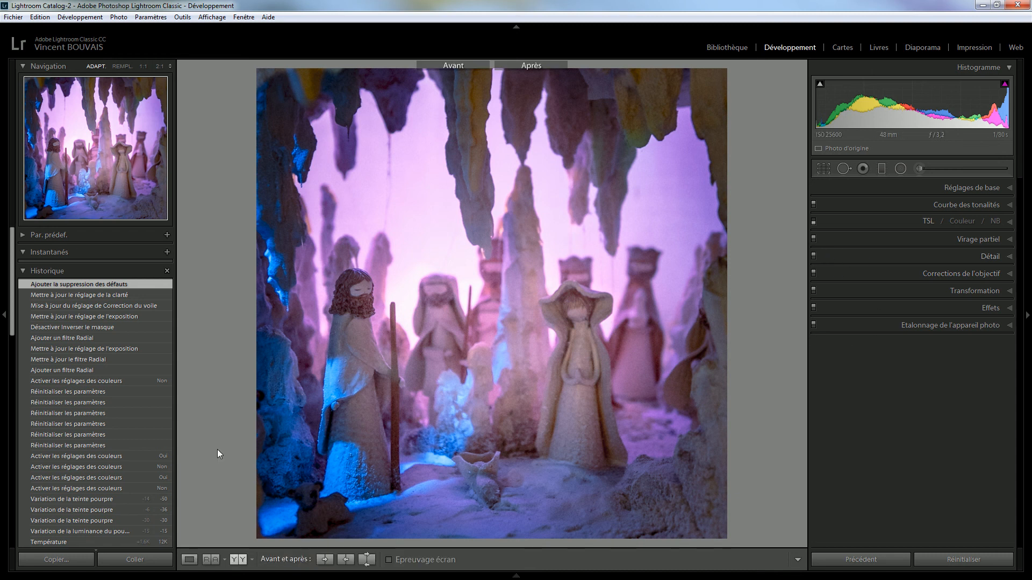